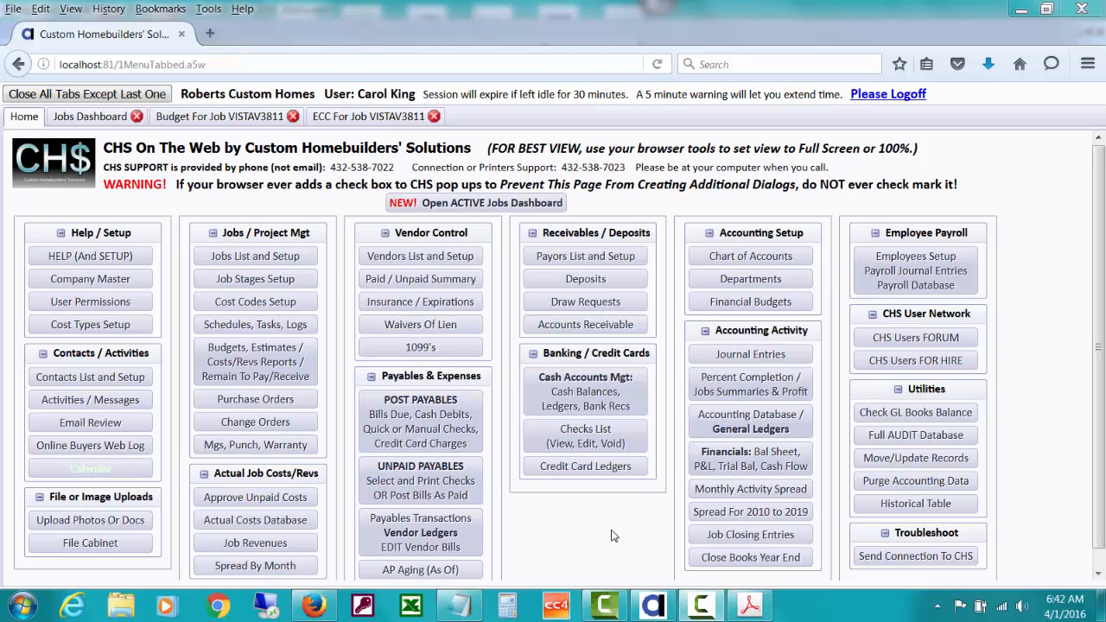
Review the approved change orders behind the Plant Landscaping line in the estimated costs worksheet for job VISTAV3811.
{"action": "left_click", "coordinate": [109, 125]}
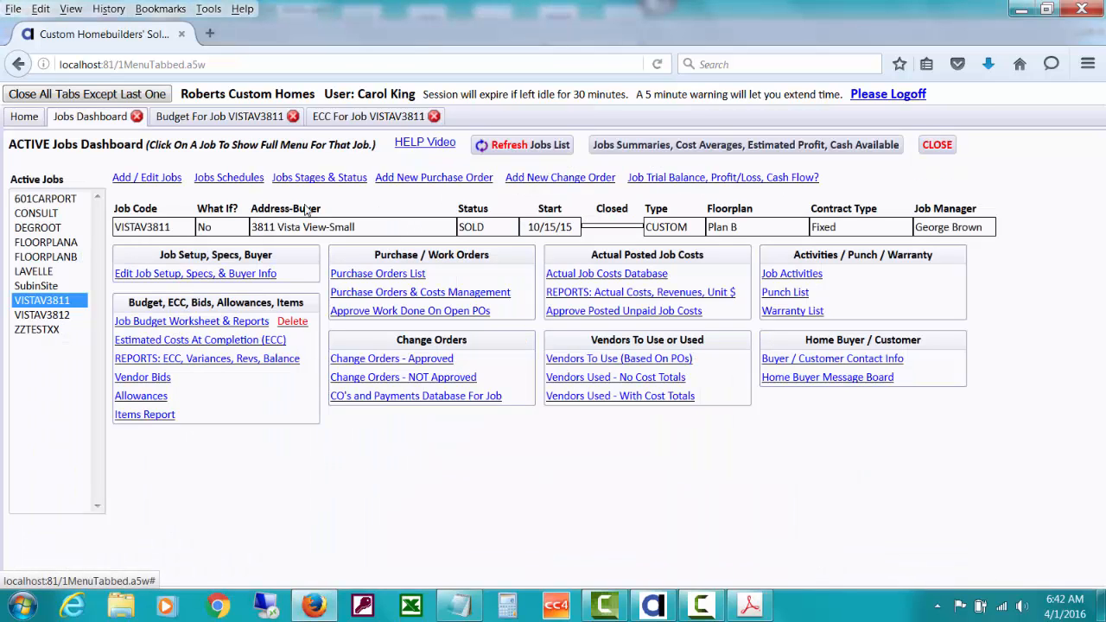
{"action": "left_click", "coordinate": [344, 120]}
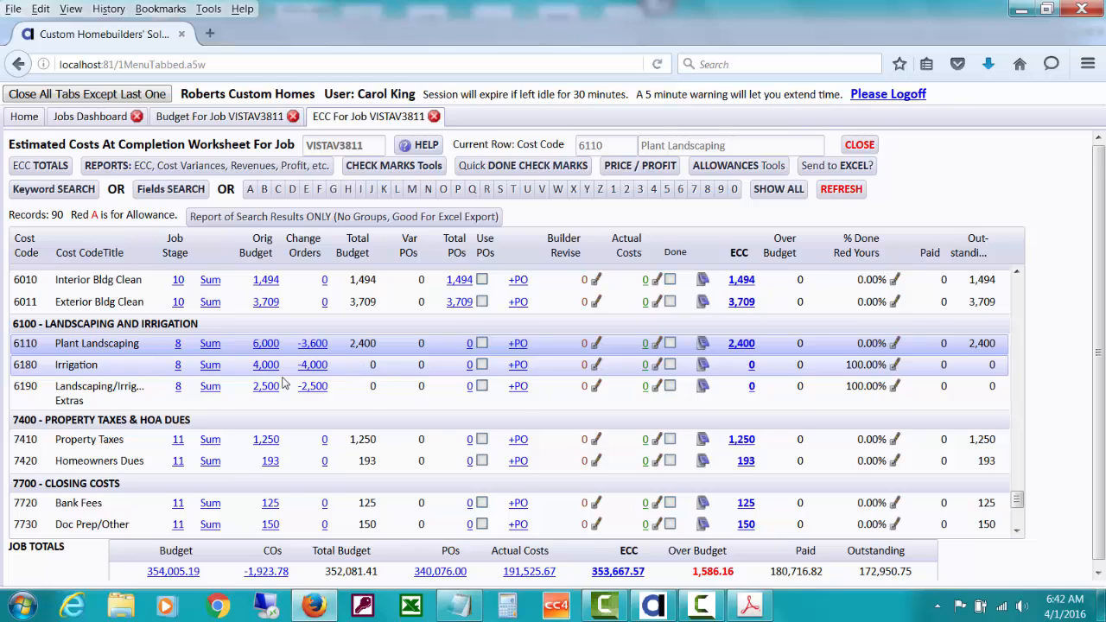
{"action": "left_click", "coordinate": [316, 346]}
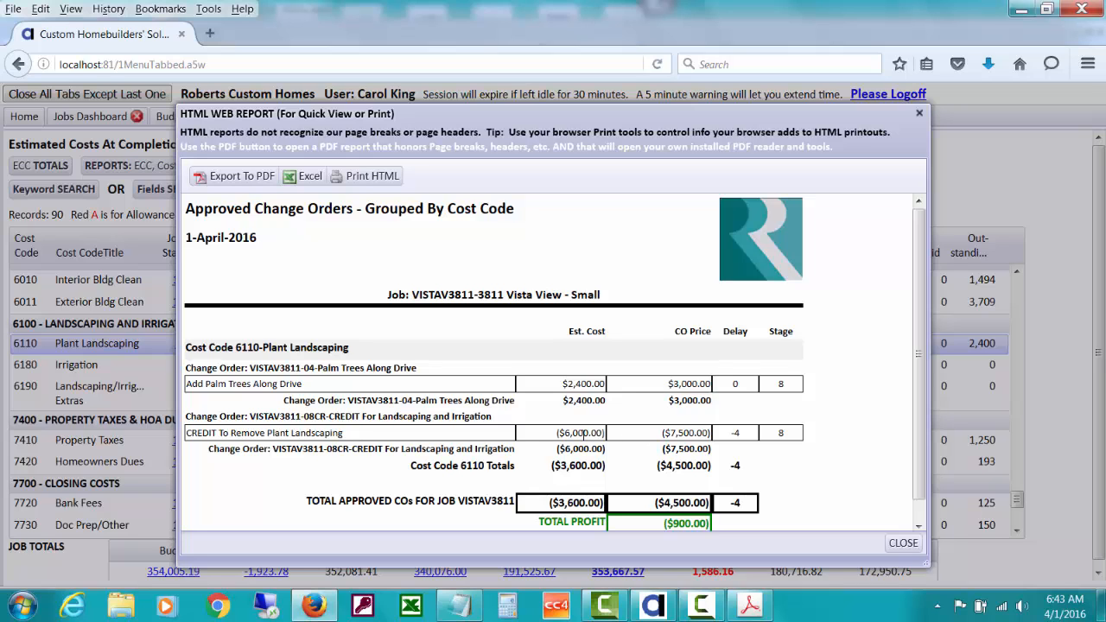
{"action": "left_click", "coordinate": [901, 542]}
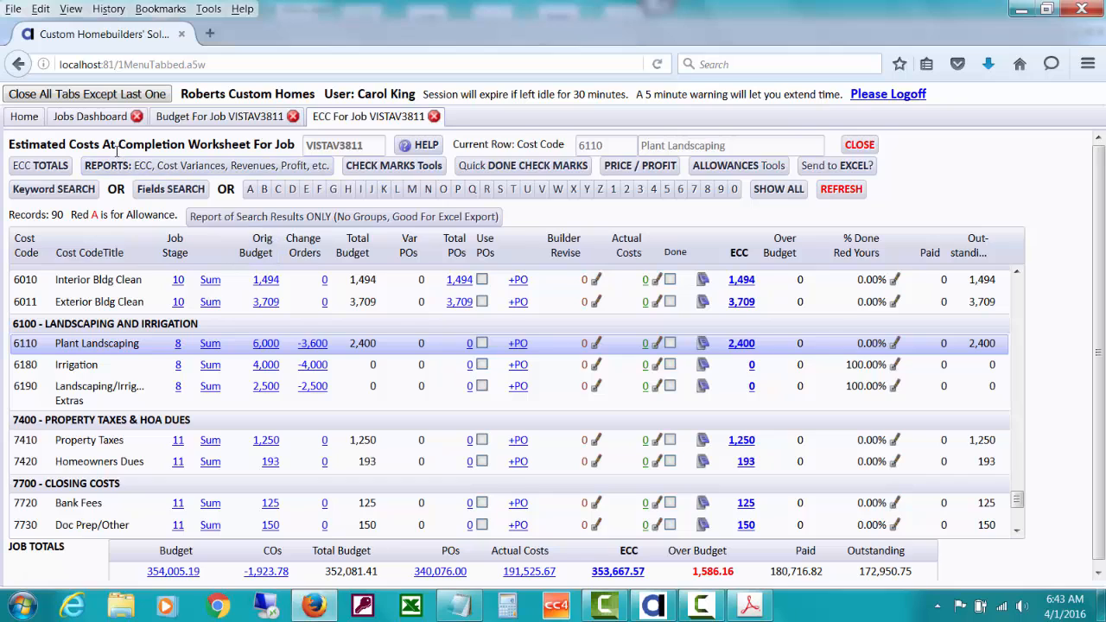
Review the job's approved change orders, including the lines of landscaping and irrigation credit VISTAV3811-08CR.
{"action": "left_click", "coordinate": [90, 120]}
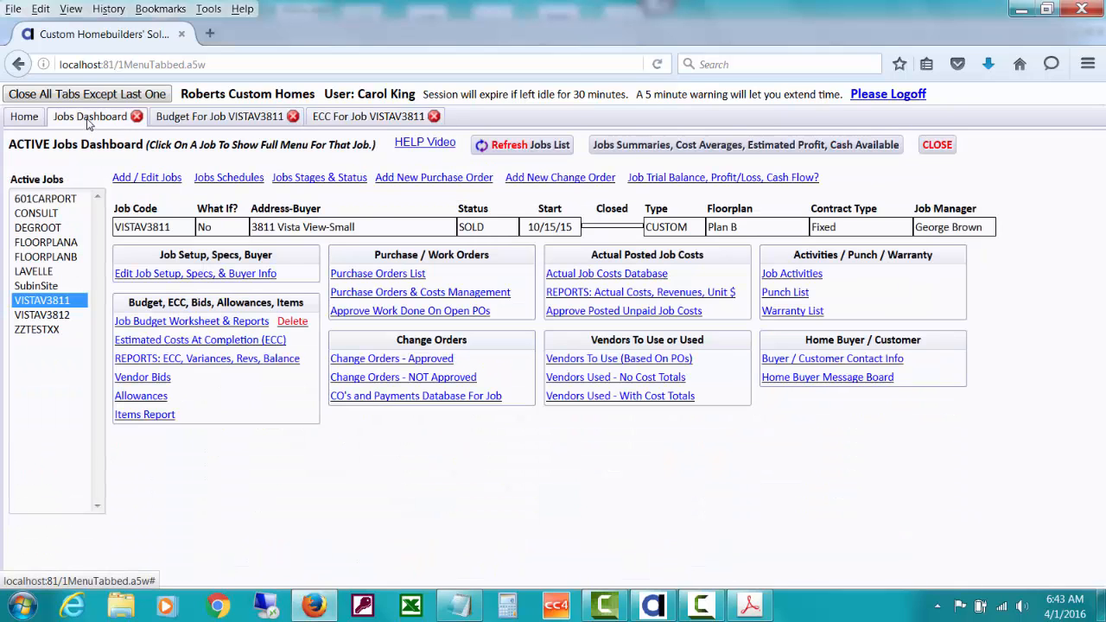
{"action": "left_click", "coordinate": [379, 363]}
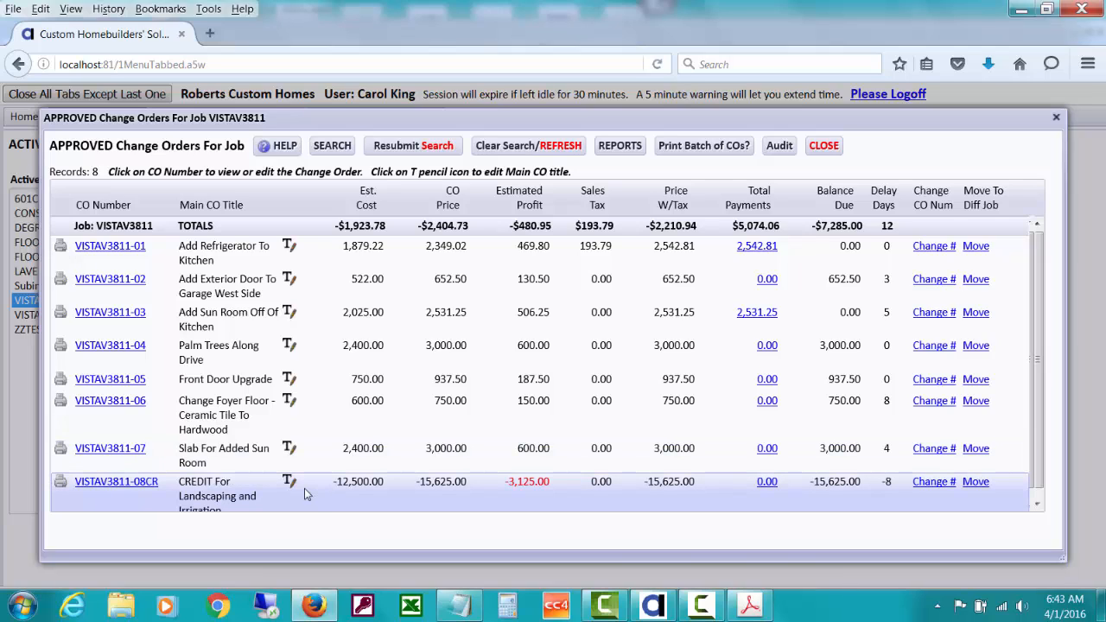
{"action": "left_click", "coordinate": [148, 484]}
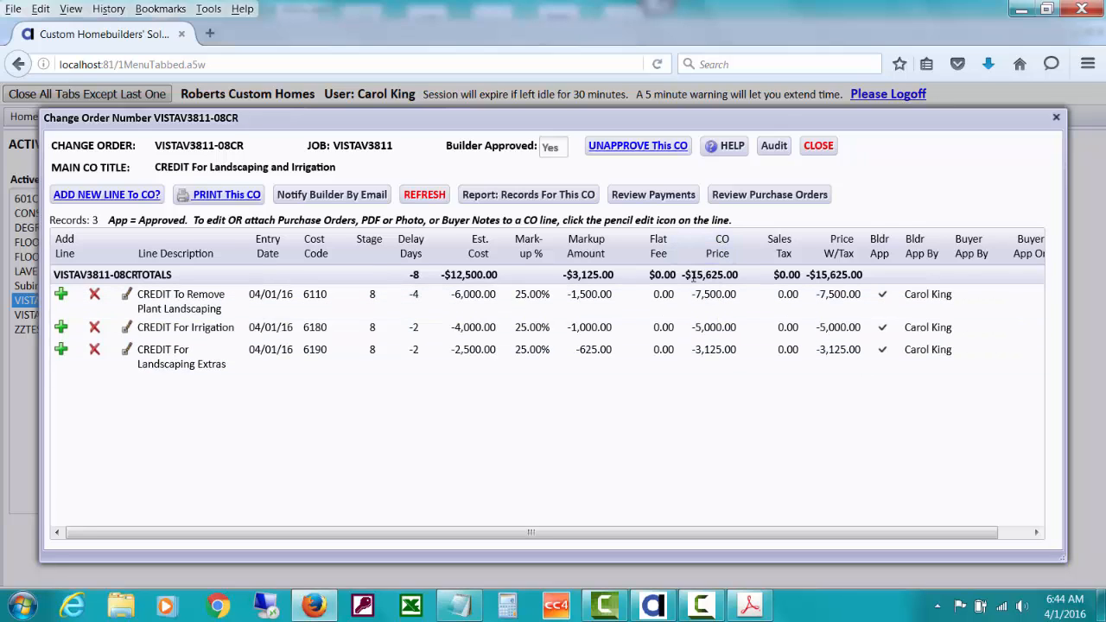
{"action": "left_click", "coordinate": [815, 148]}
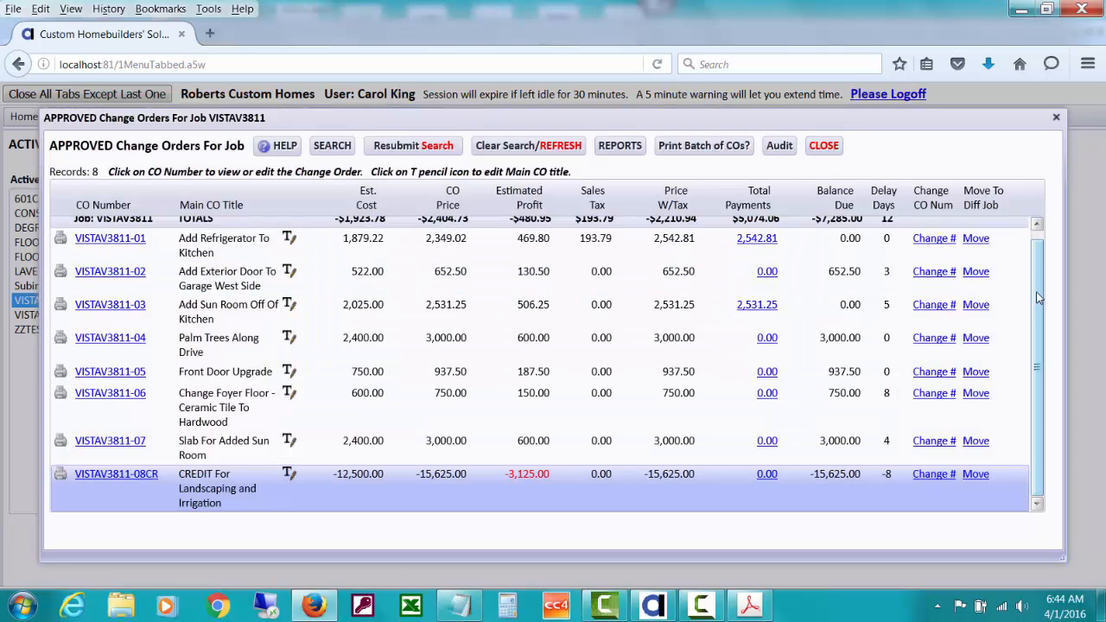
{"action": "left_click_drag", "start_coordinate": [1038, 292], "coordinate": [1038, 259]}
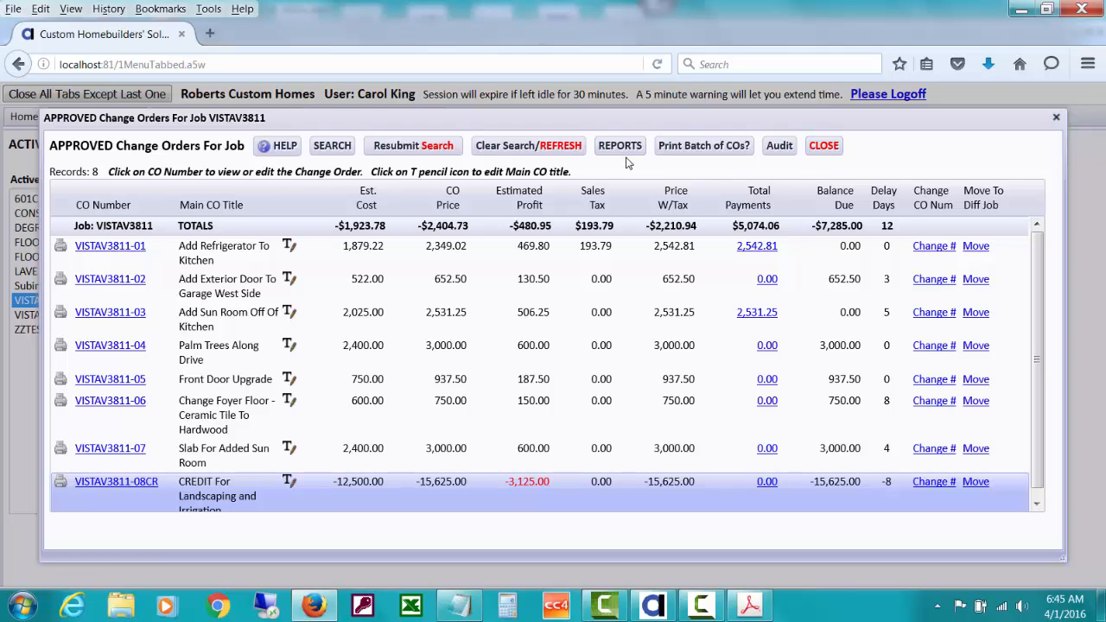
{"action": "left_click", "coordinate": [823, 147]}
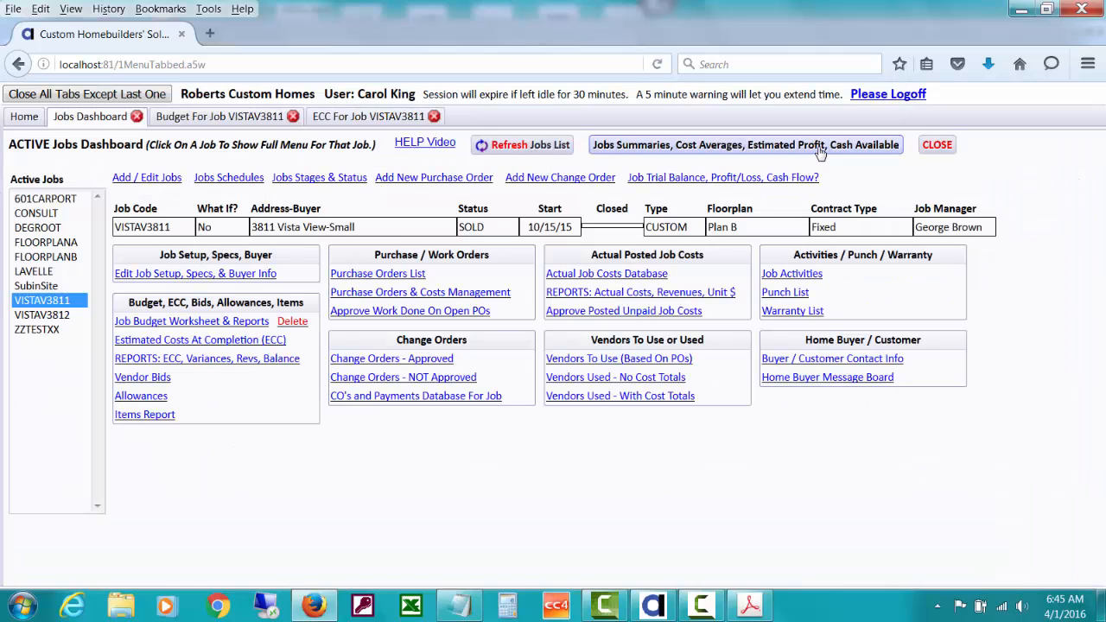
Open the menu for posting payables or expenses and read the help on job buyer refunds.
{"action": "left_click", "coordinate": [25, 121]}
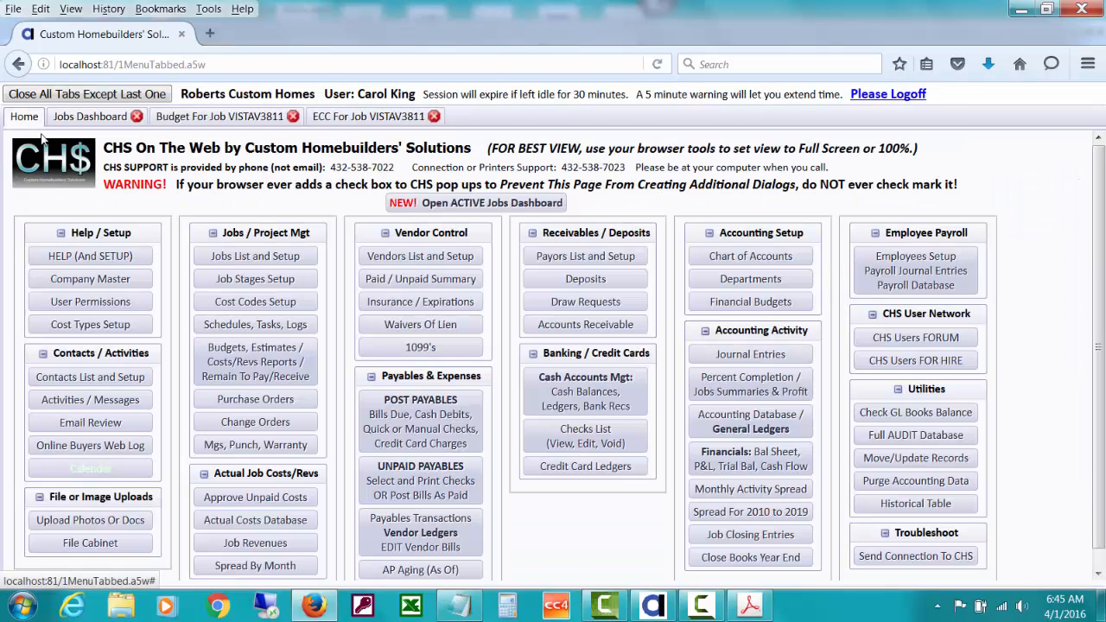
{"action": "left_click", "coordinate": [402, 406]}
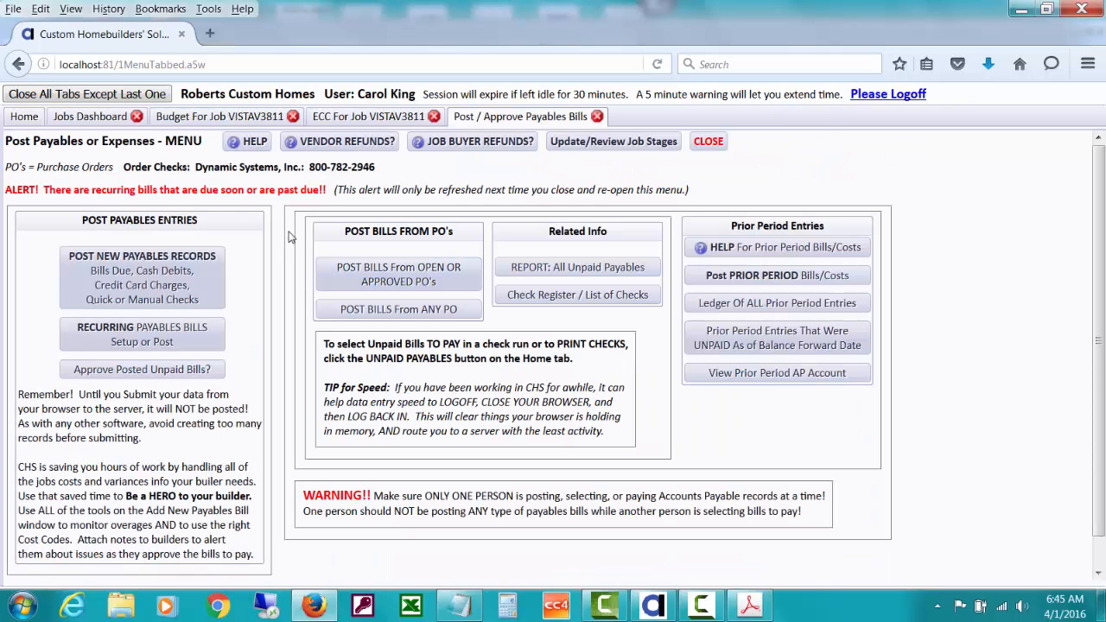
{"action": "left_click", "coordinate": [177, 273]}
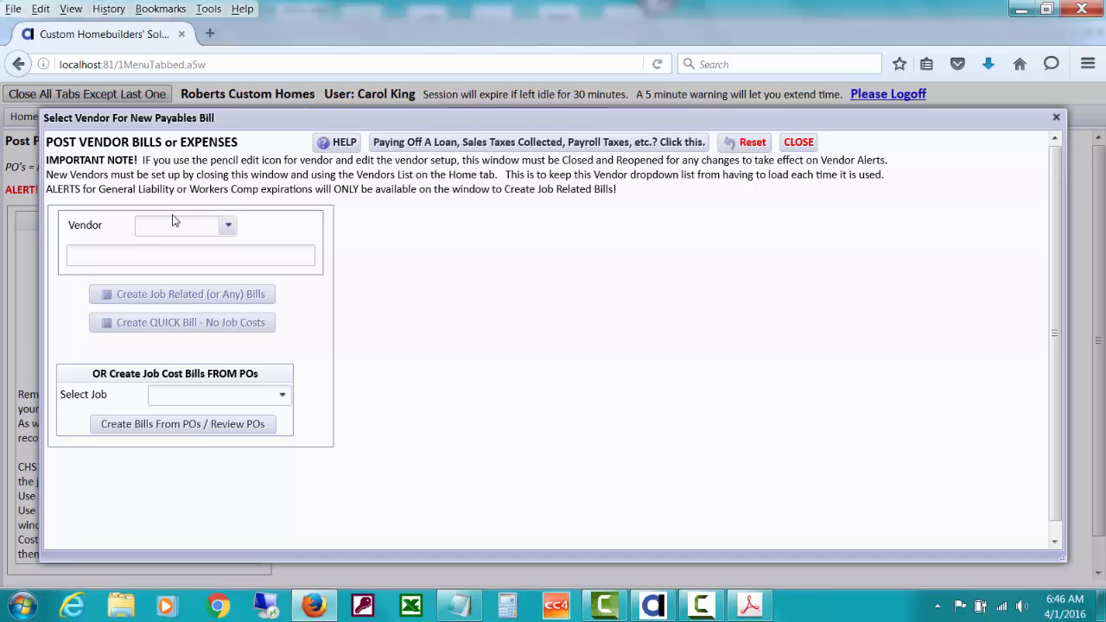
{"action": "left_click", "coordinate": [799, 142]}
{"action": "left_click", "coordinate": [514, 144]}
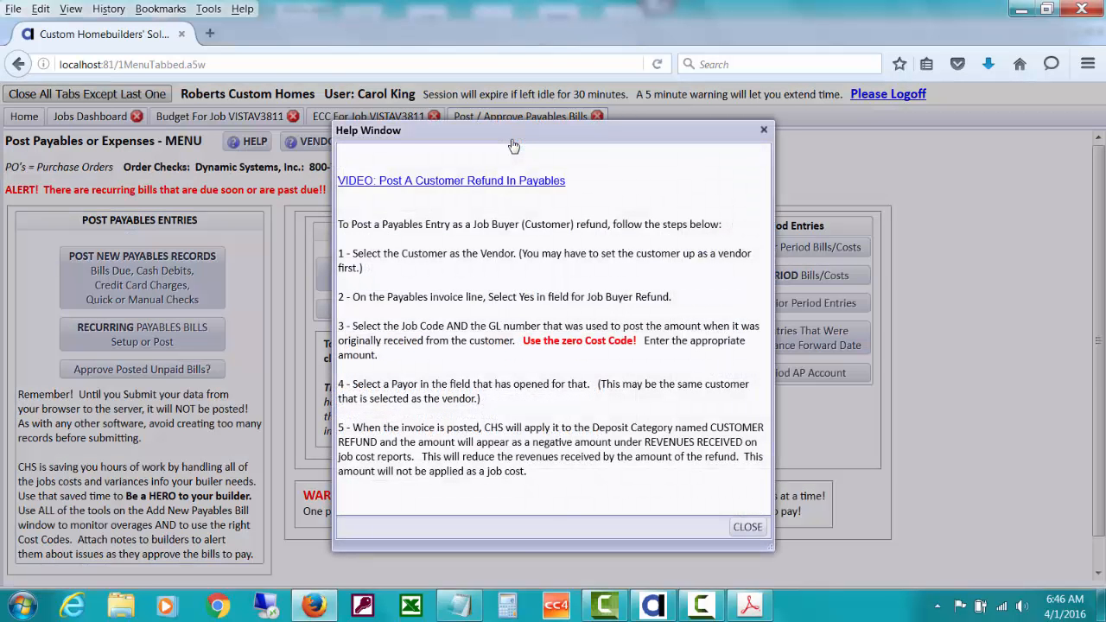
{"action": "left_click", "coordinate": [747, 528]}
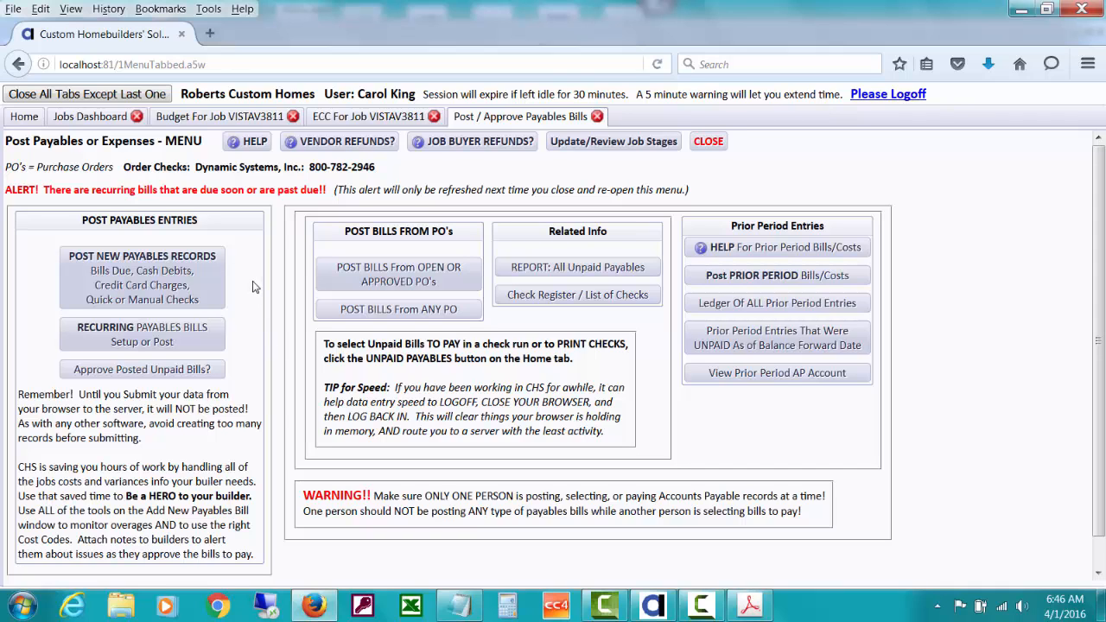
Start a new quick payables bill without job costs, with the home buyers as the vendor.
{"action": "left_click", "coordinate": [205, 282]}
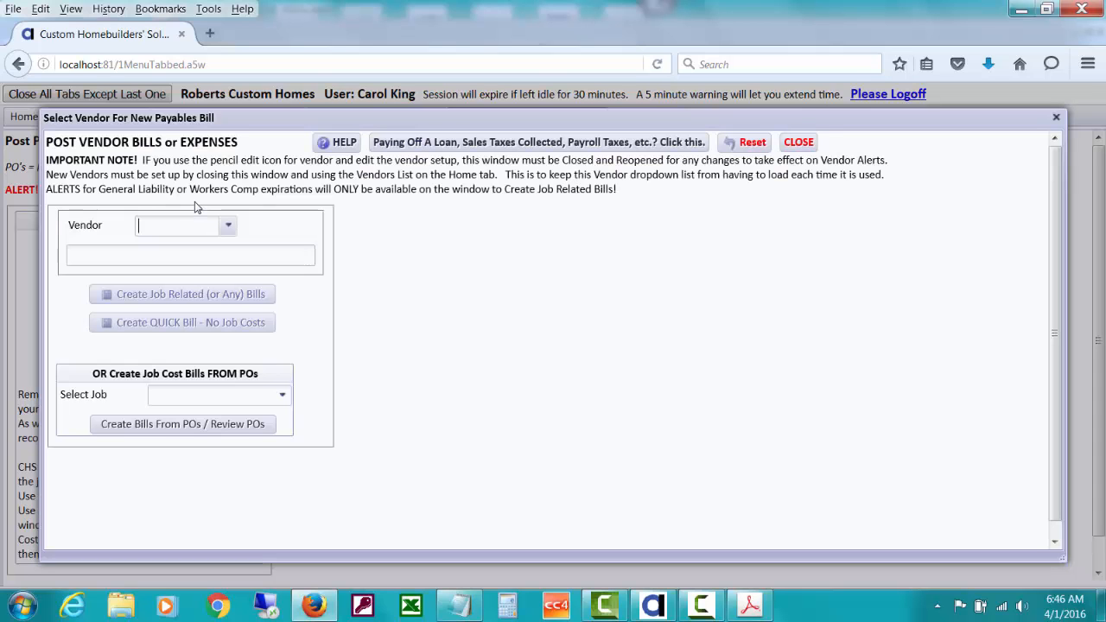
{"action": "type", "text": "sm"}
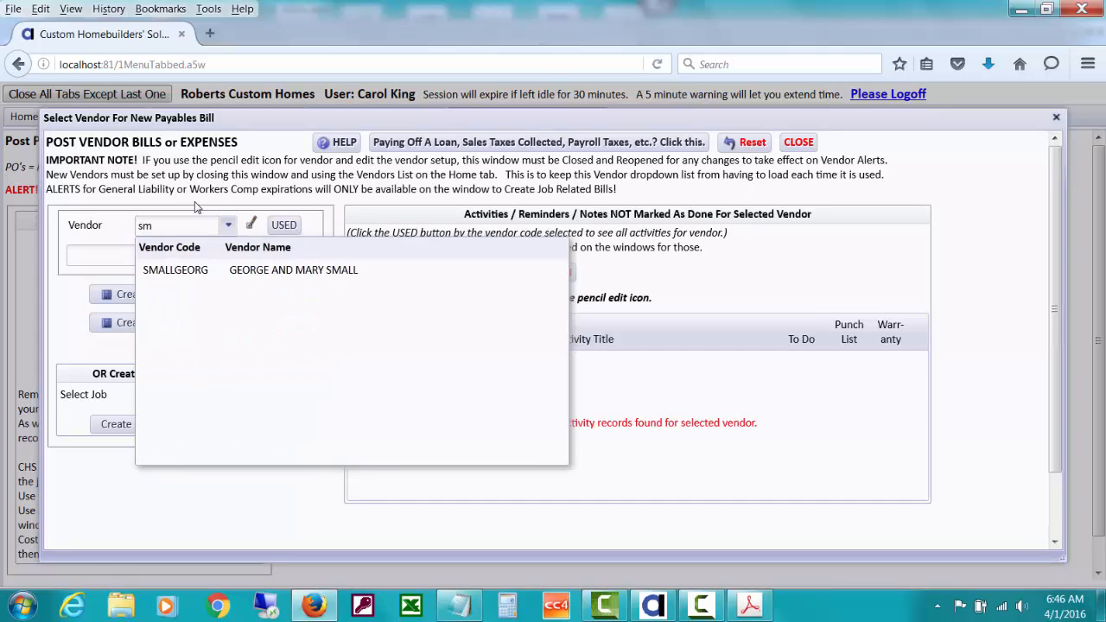
{"action": "left_click", "coordinate": [228, 270]}
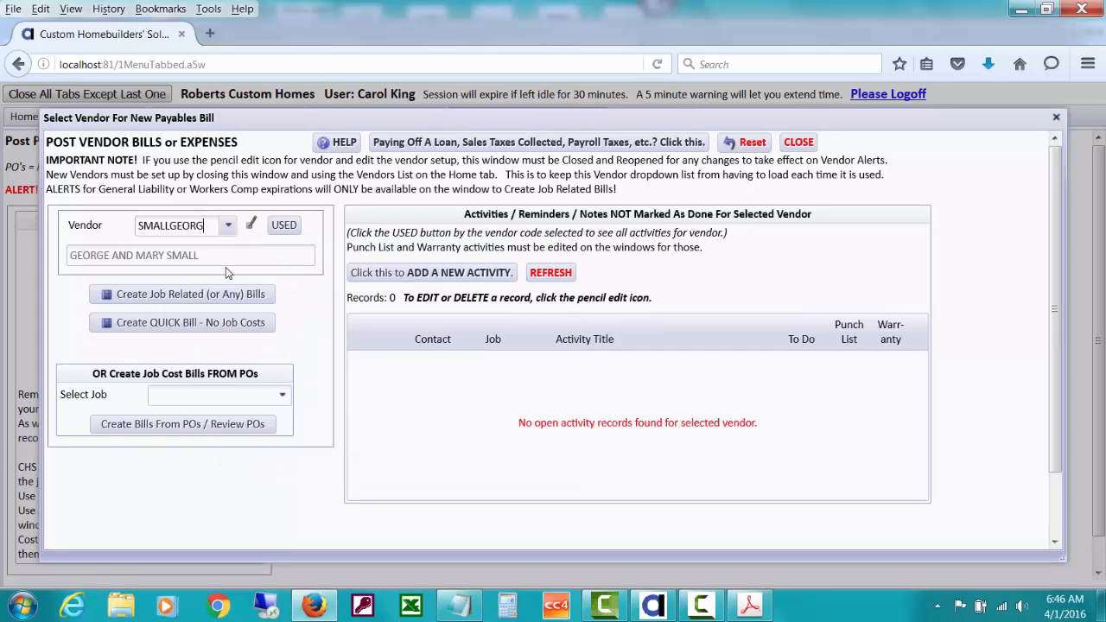
{"action": "left_click", "coordinate": [223, 325]}
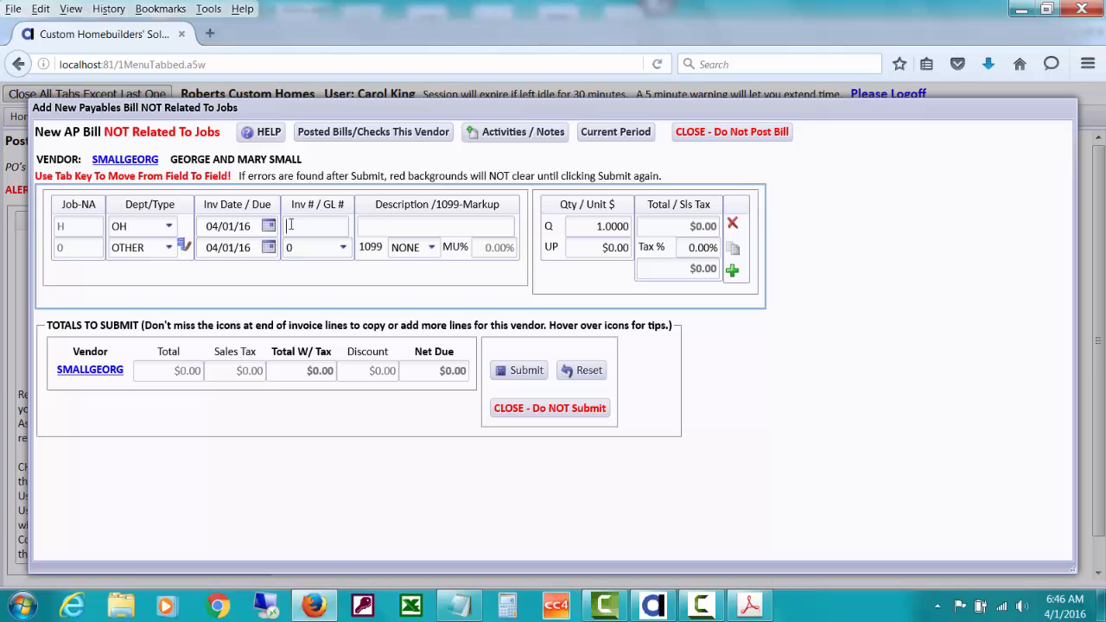
Set the bill's invoice number to CO Credit and its GL account to 1085, Cash Transfer Clearing Account.
{"action": "type", "text": "do"}
{"action": "type", "text": " Credit"}
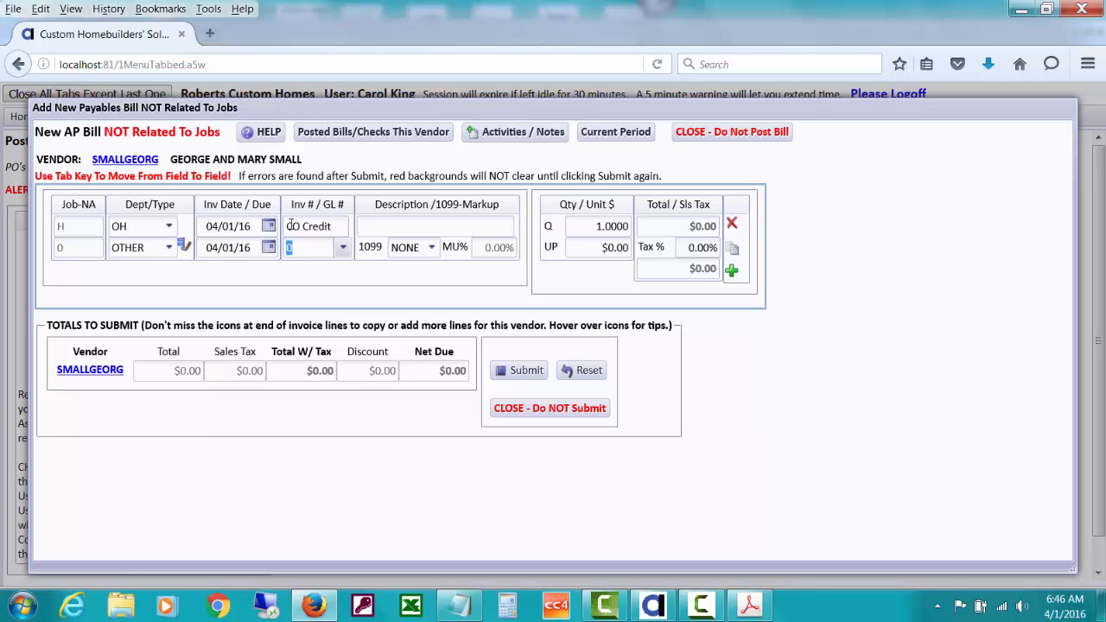
{"action": "left_click", "coordinate": [343, 248]}
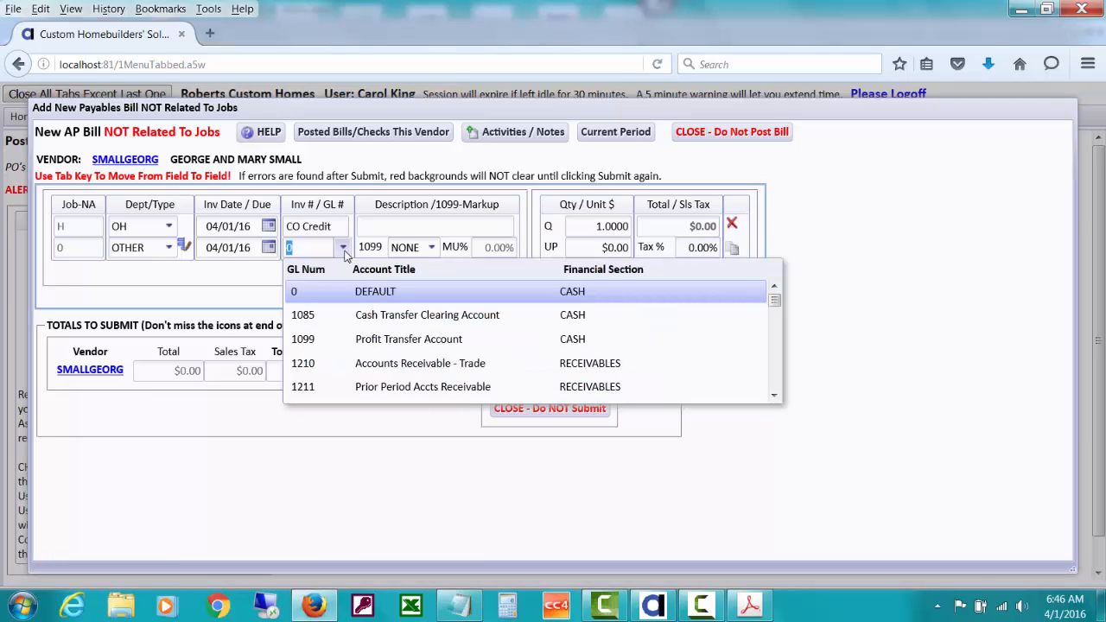
{"action": "left_click", "coordinate": [413, 316]}
Describe the bill with the buyers' surname, VistaV3811 and CO Credit, and set its unit price to $7,285.00.
{"action": "left_click", "coordinate": [379, 226]}
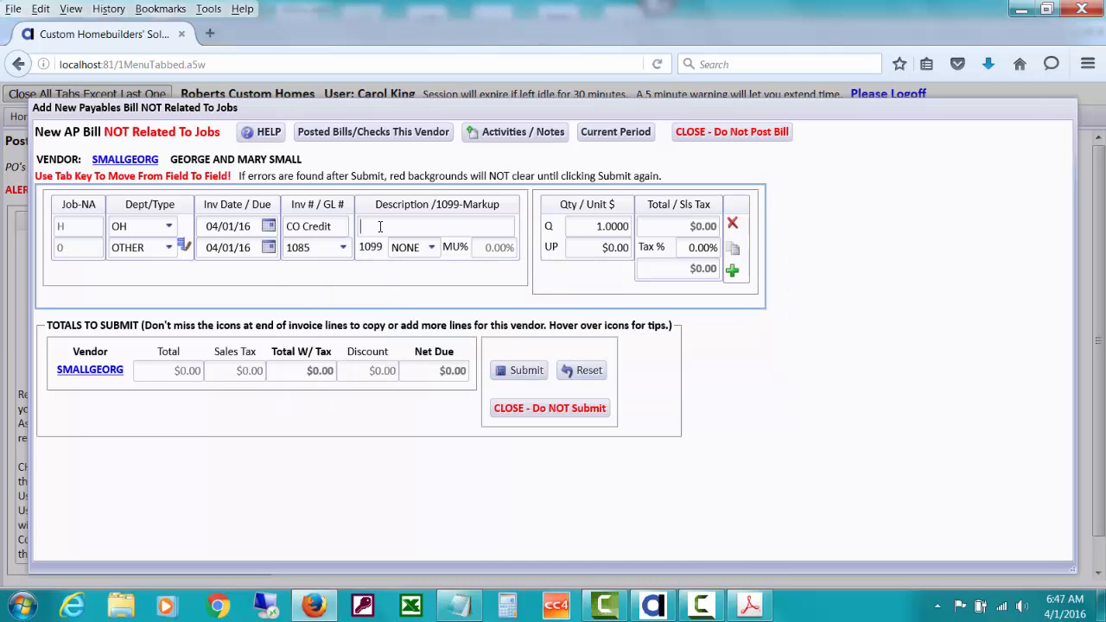
{"action": "type", "text": "Small - VistaV3811 - CO Credit"}
{"action": "key", "text": "Tab"}
{"action": "key", "text": "Tab"}
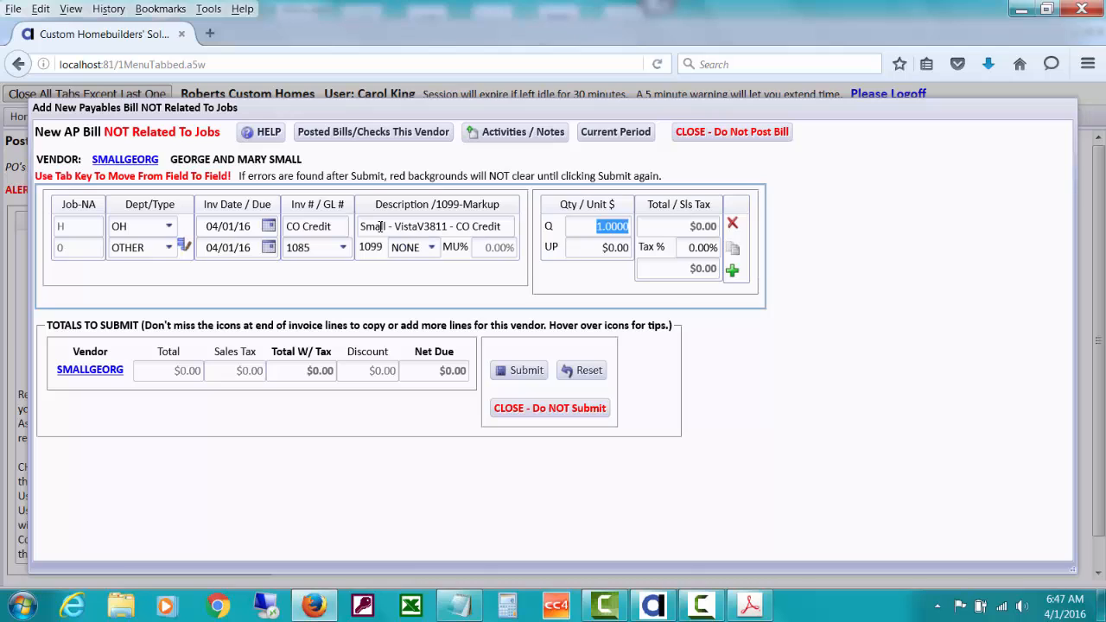
{"action": "key", "text": "Tab"}
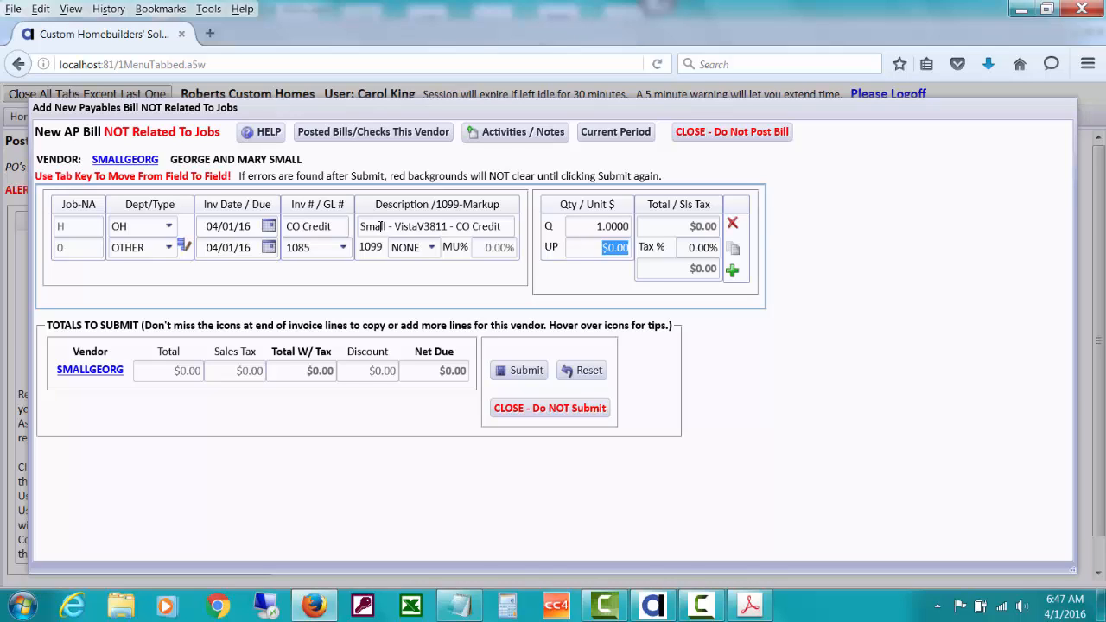
{"action": "type", "text": "7285"}
{"action": "key", "text": "Tab"}
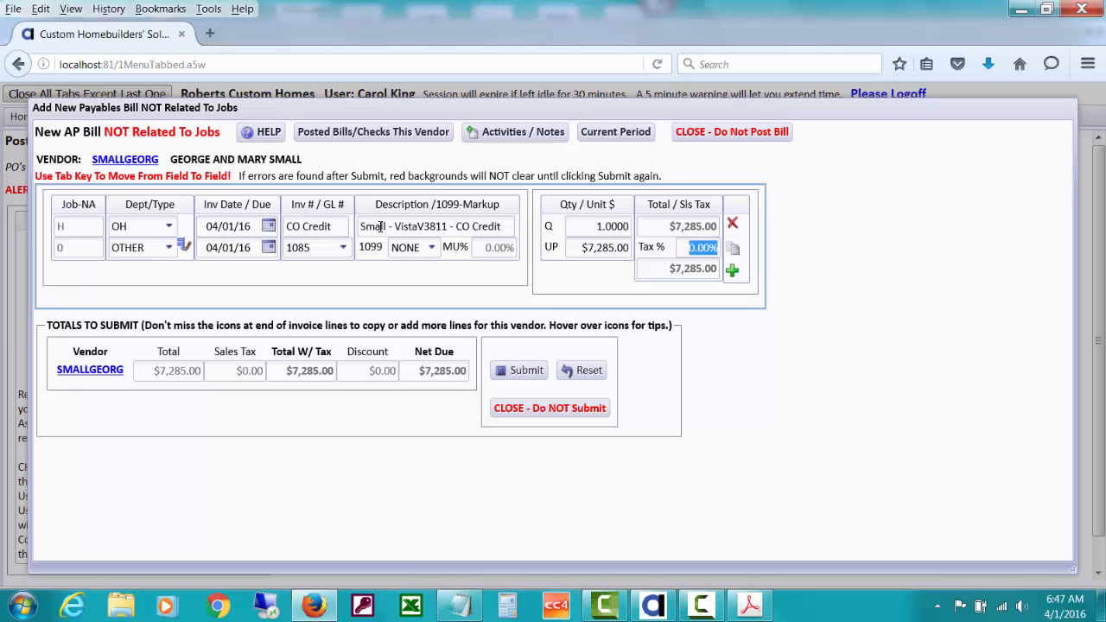
Submit the bill for payment by check and review the previous checks drawn on the Cash-WTNB-Construction account.
{"action": "left_click", "coordinate": [515, 370]}
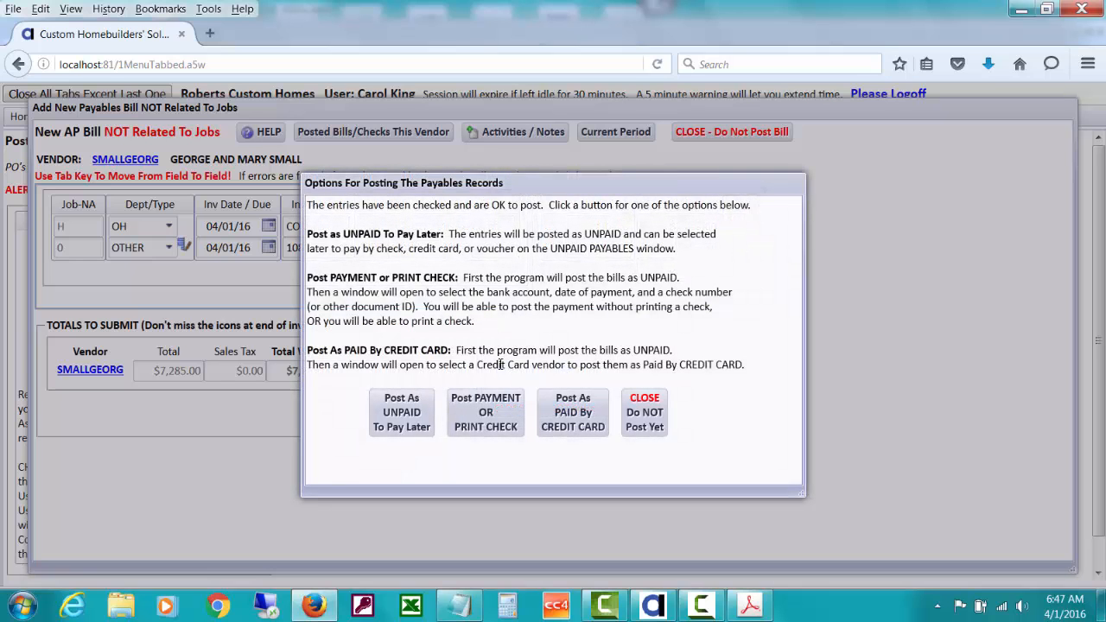
{"action": "left_click", "coordinate": [470, 406]}
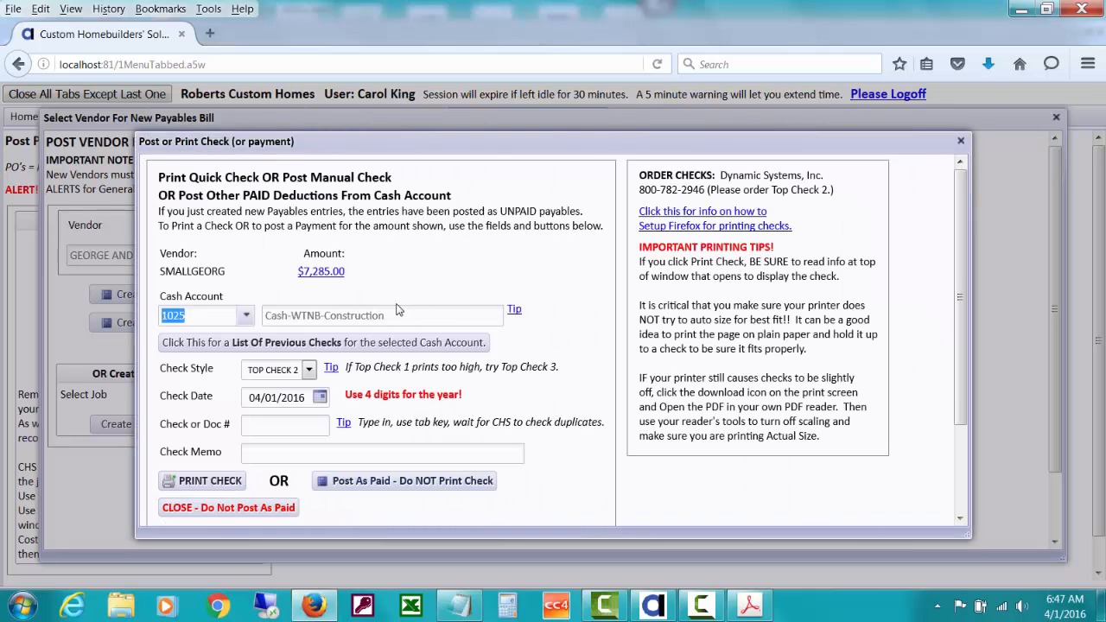
{"action": "left_click", "coordinate": [361, 343]}
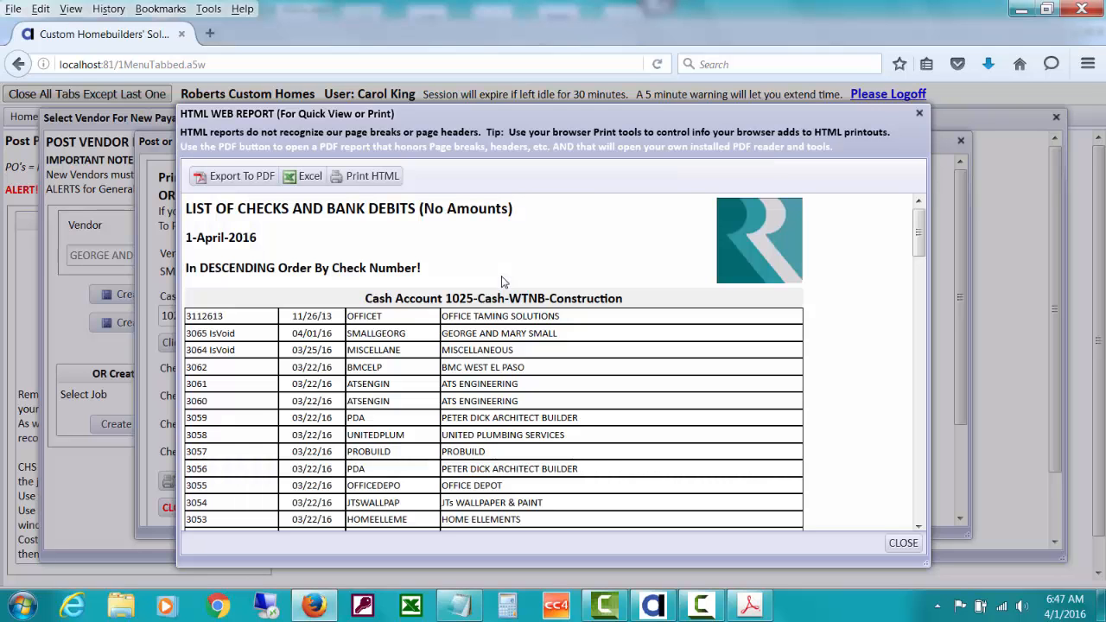
{"action": "left_click", "coordinate": [903, 543]}
Enter check number 3063 and the check memo "For Change Orders Net Credit".
{"action": "left_click", "coordinate": [291, 429]}
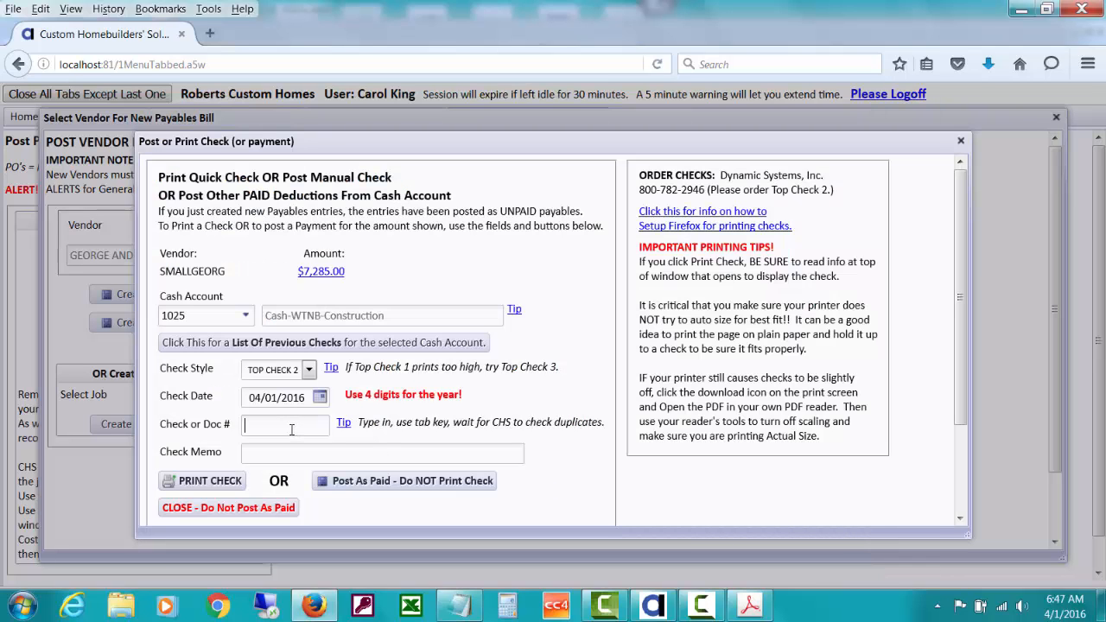
{"action": "type", "text": "3063"}
{"action": "key", "text": "Tab"}
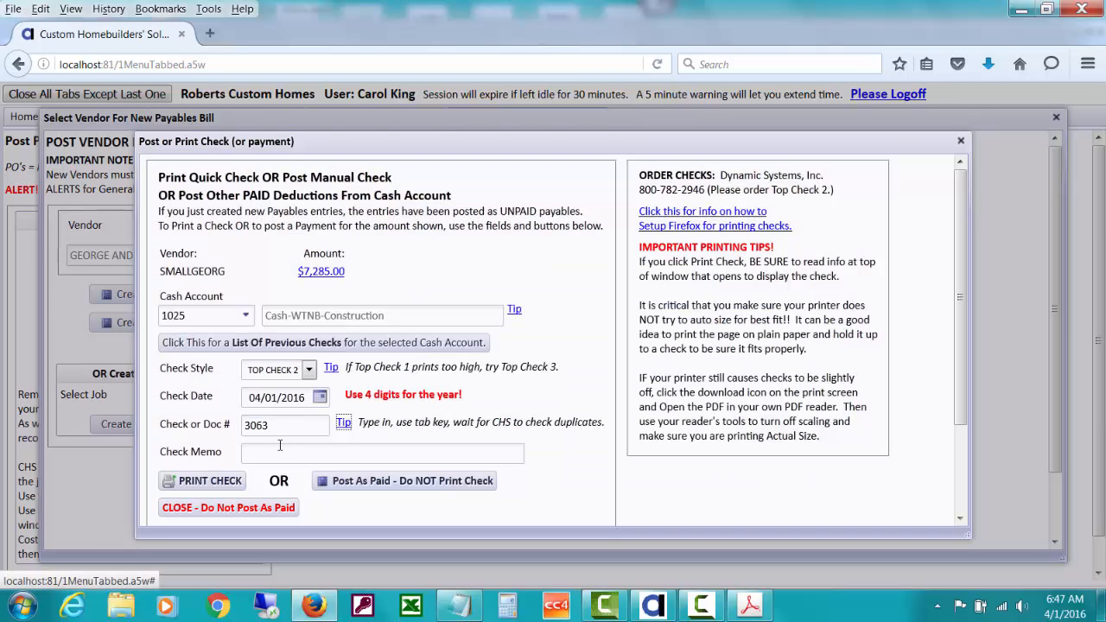
{"action": "left_click", "coordinate": [277, 450]}
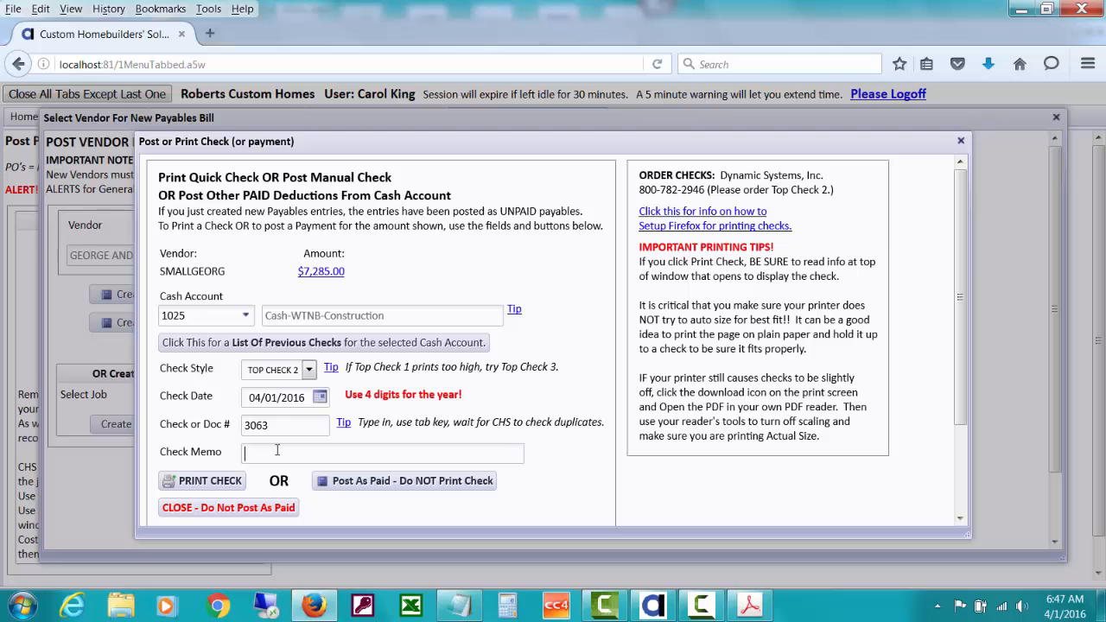
{"action": "type", "text": "For Change Order Net Credit"}
{"action": "left_click", "coordinate": [328, 454]}
{"action": "type", "text": "s"}
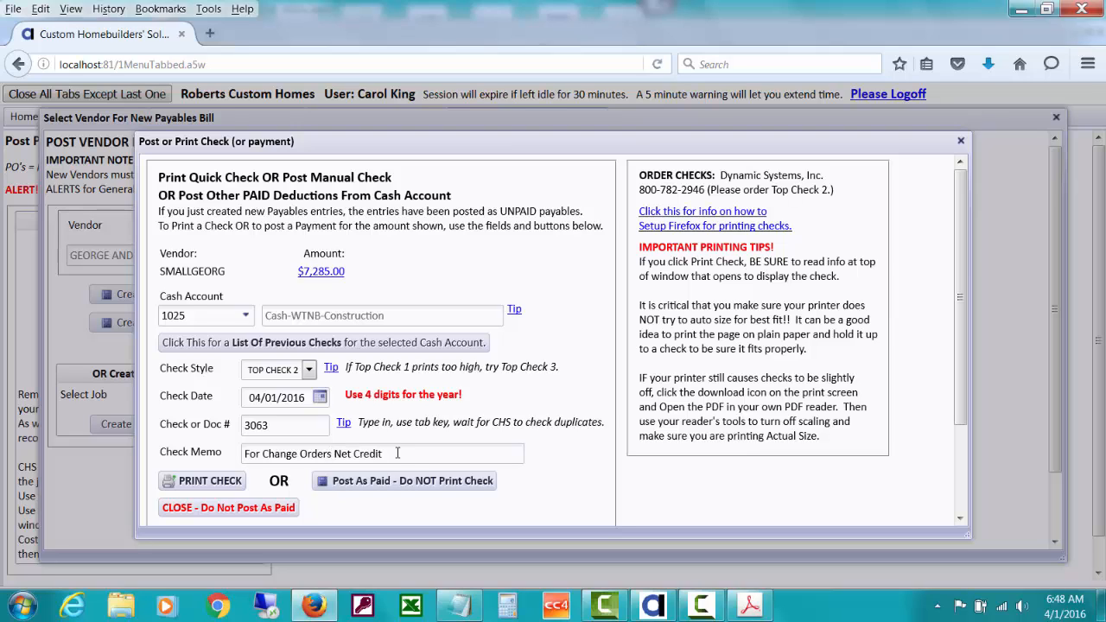
Generate the printable refund check and post it as paid.
{"action": "left_click", "coordinate": [227, 481]}
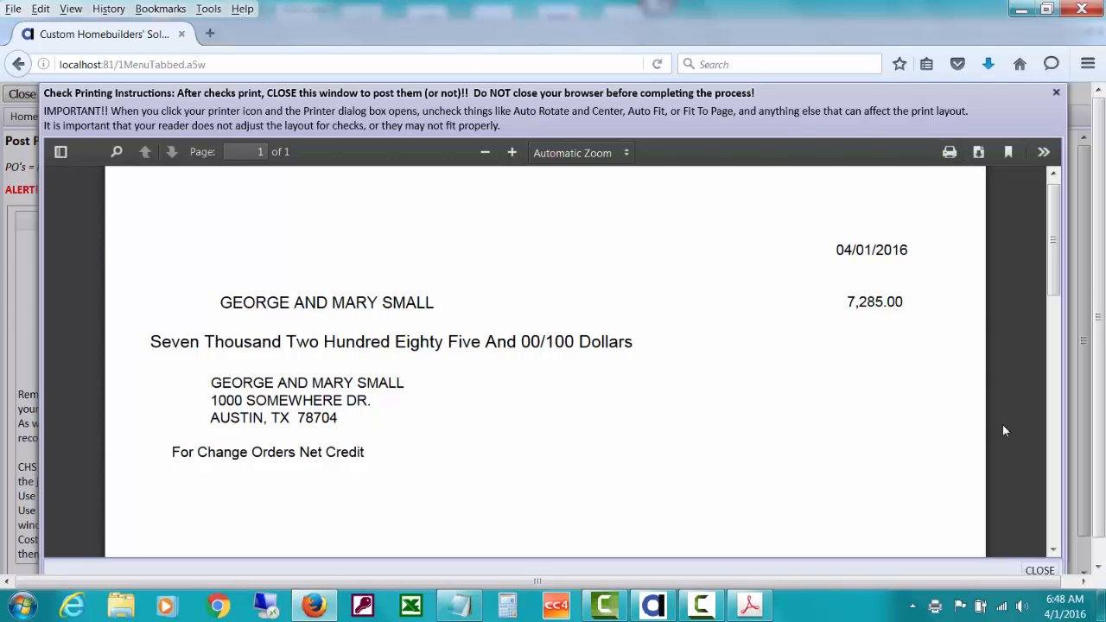
{"action": "left_click", "coordinate": [1038, 569]}
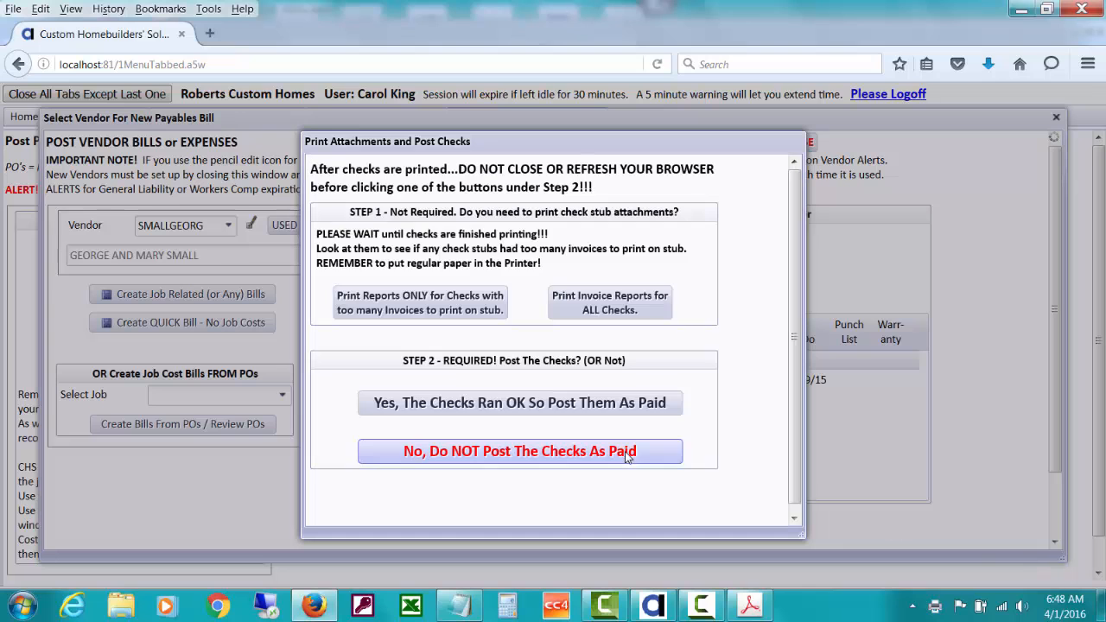
{"action": "left_click", "coordinate": [586, 405]}
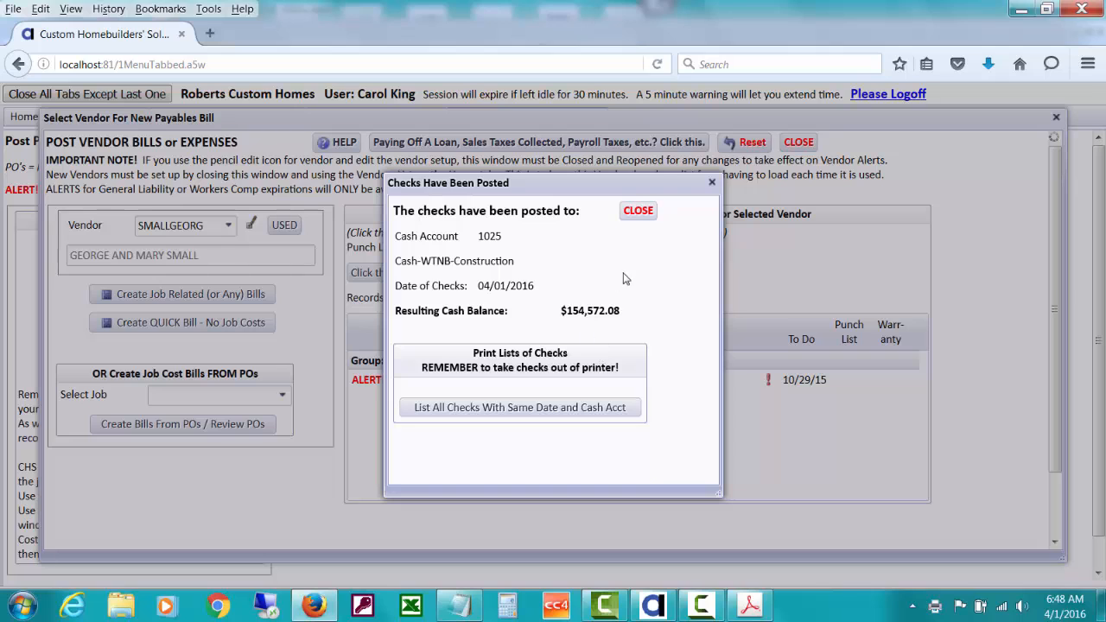
Close the posted-checks notice and the vendor bill window, and start a new bank deposit.
{"action": "left_click", "coordinate": [638, 213]}
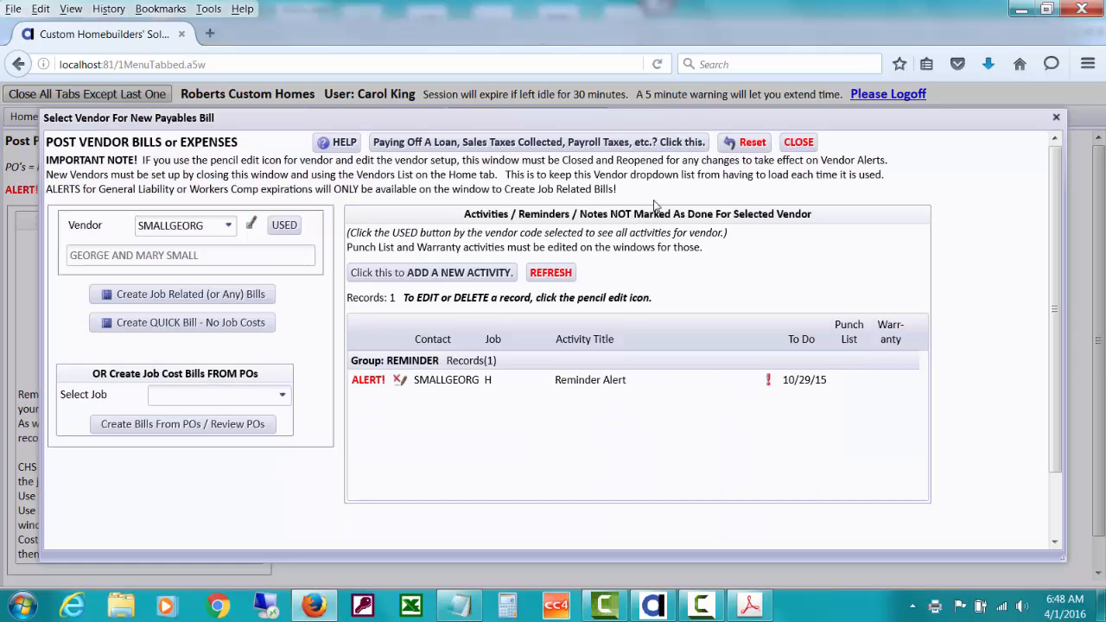
{"action": "left_click", "coordinate": [792, 146]}
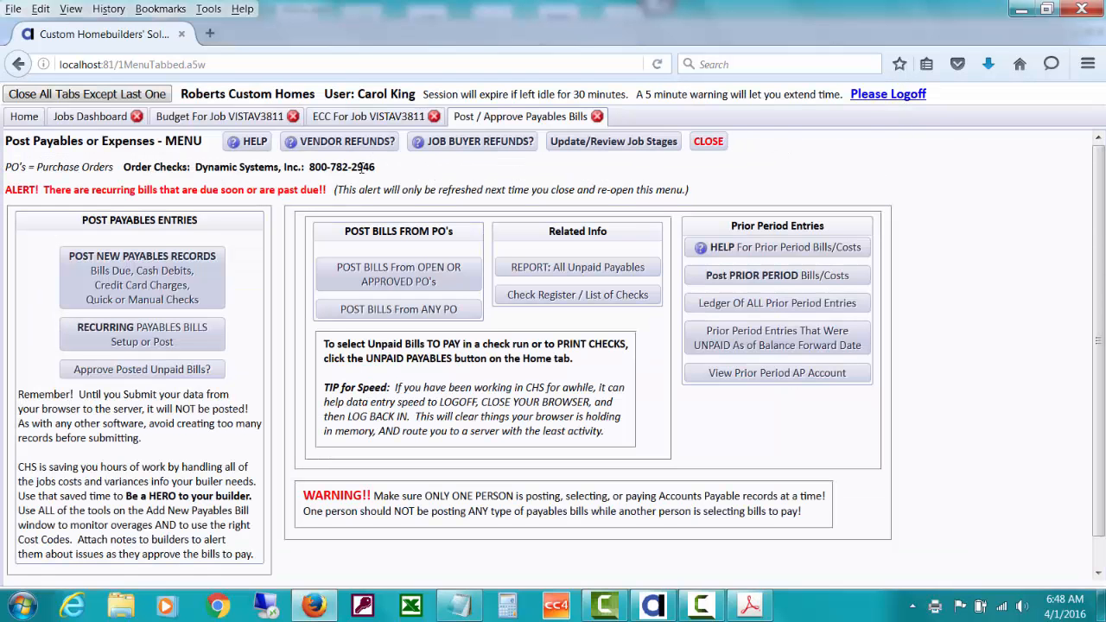
{"action": "left_click", "coordinate": [36, 118]}
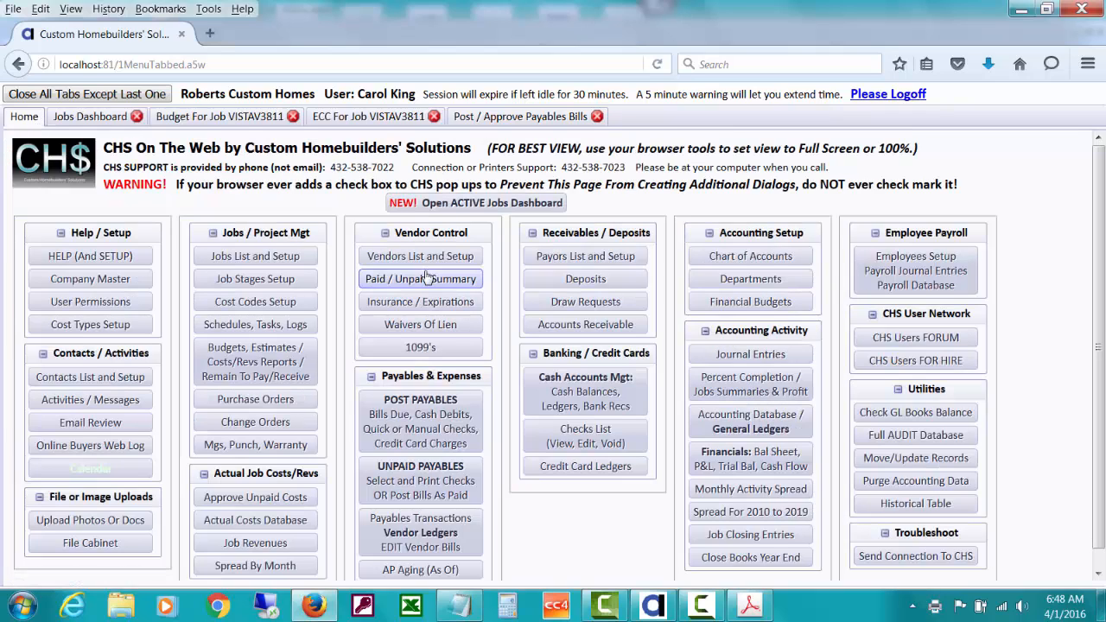
{"action": "left_click", "coordinate": [567, 280]}
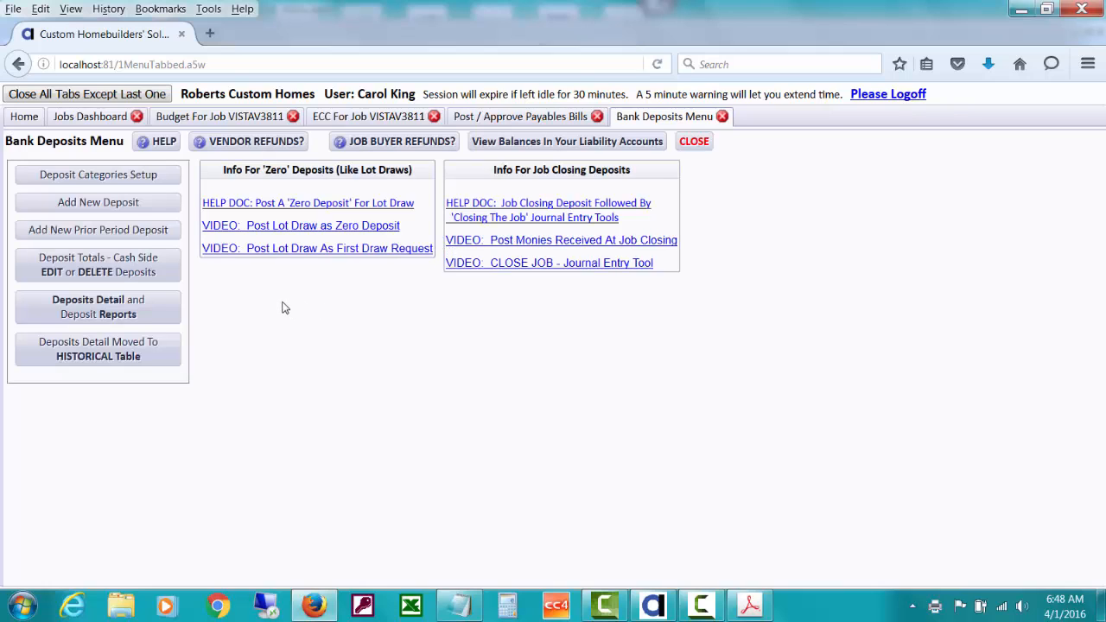
{"action": "left_click", "coordinate": [167, 204]}
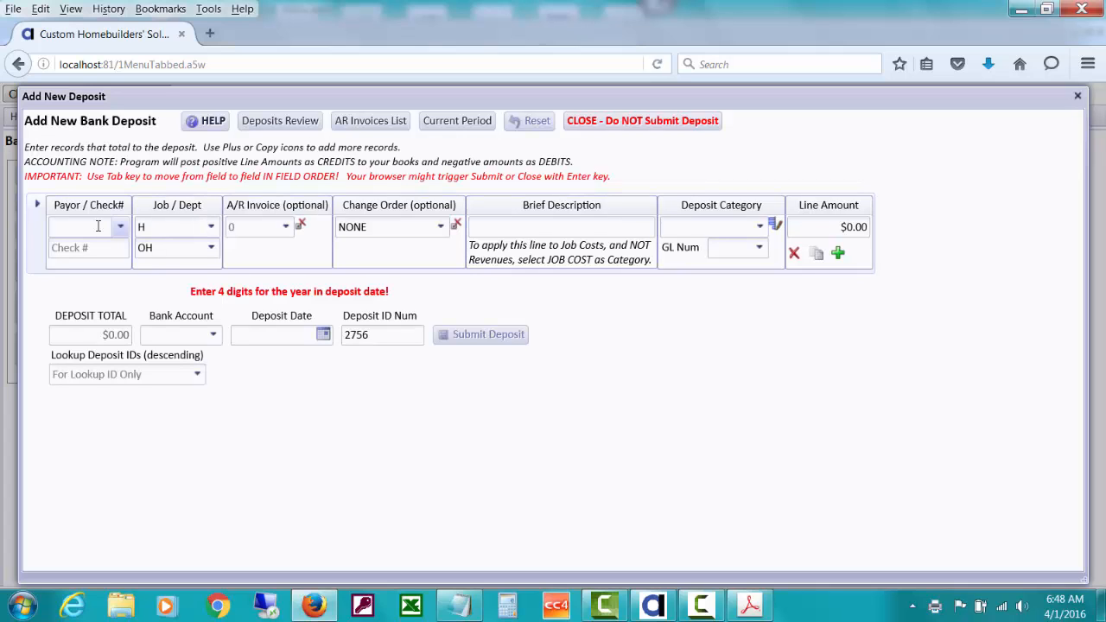
Choose the home buyers as the deposit's payor and enter "OurCk 3063" as the check reference.
{"action": "left_click", "coordinate": [94, 226]}
{"action": "type", "text": "sm"}
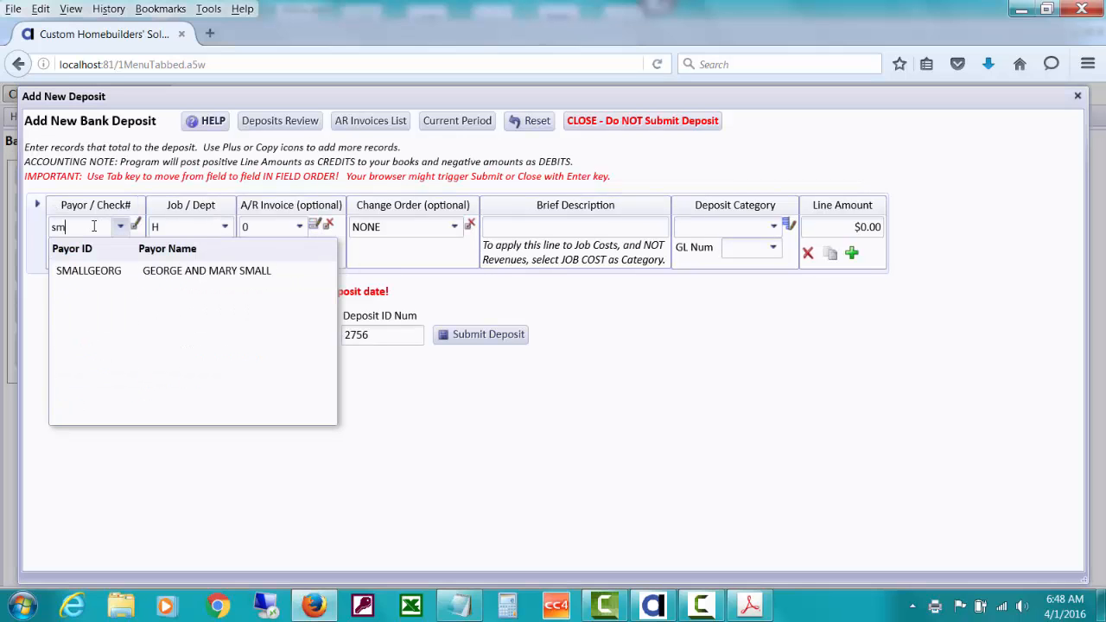
{"action": "left_click", "coordinate": [138, 275]}
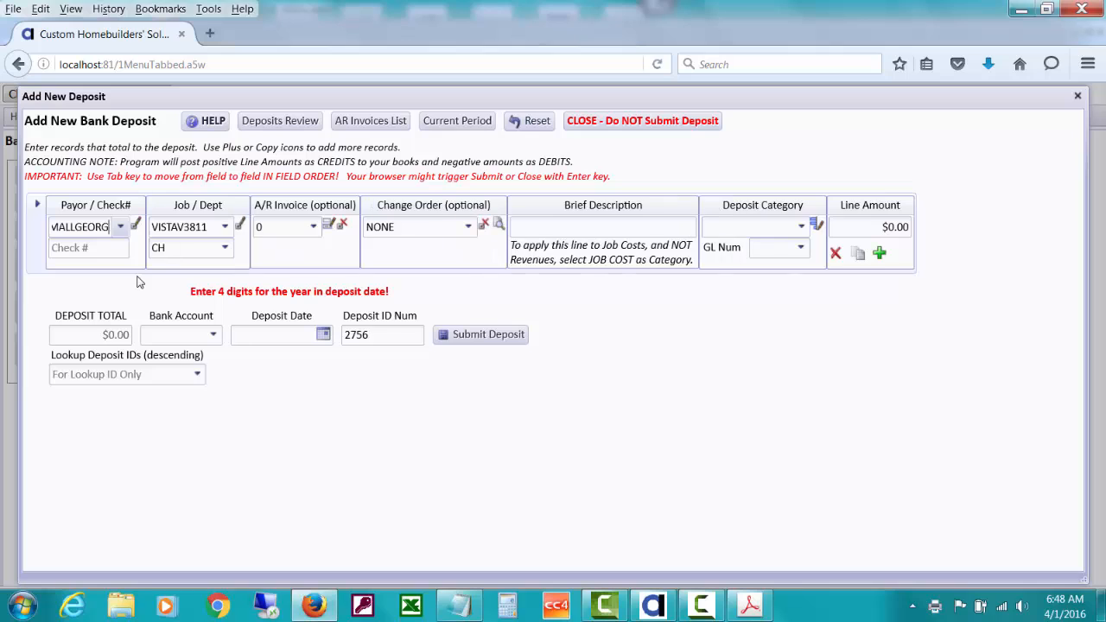
{"action": "left_click", "coordinate": [102, 247]}
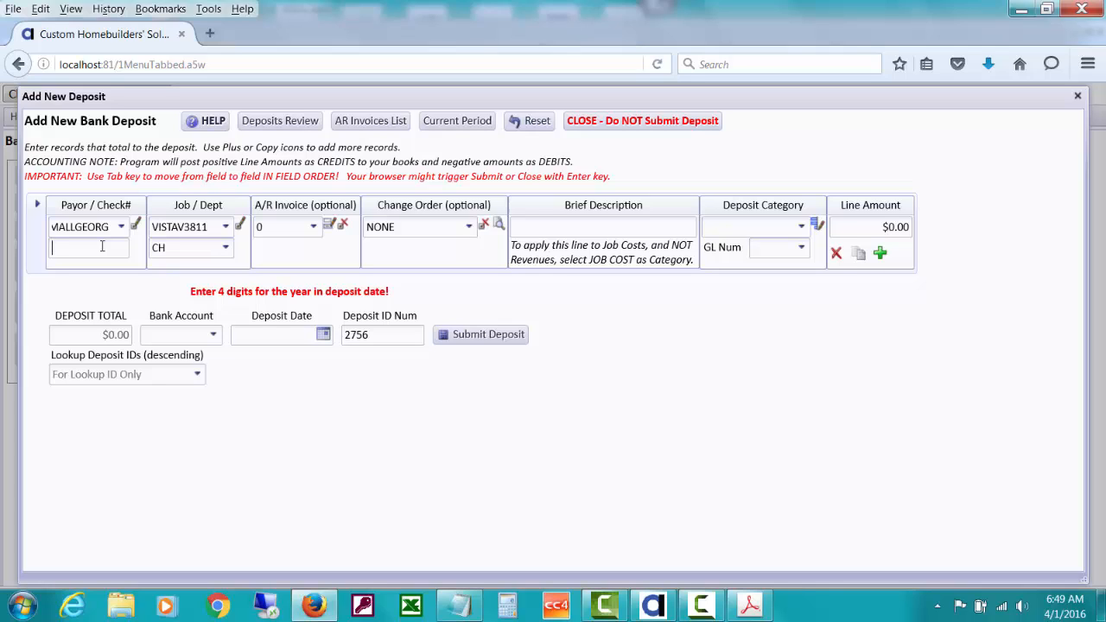
{"action": "type", "text": "Our"}
{"action": "type", "text": "Ck 306"}
{"action": "type", "text": "8"}
{"action": "key", "text": "Tab"}
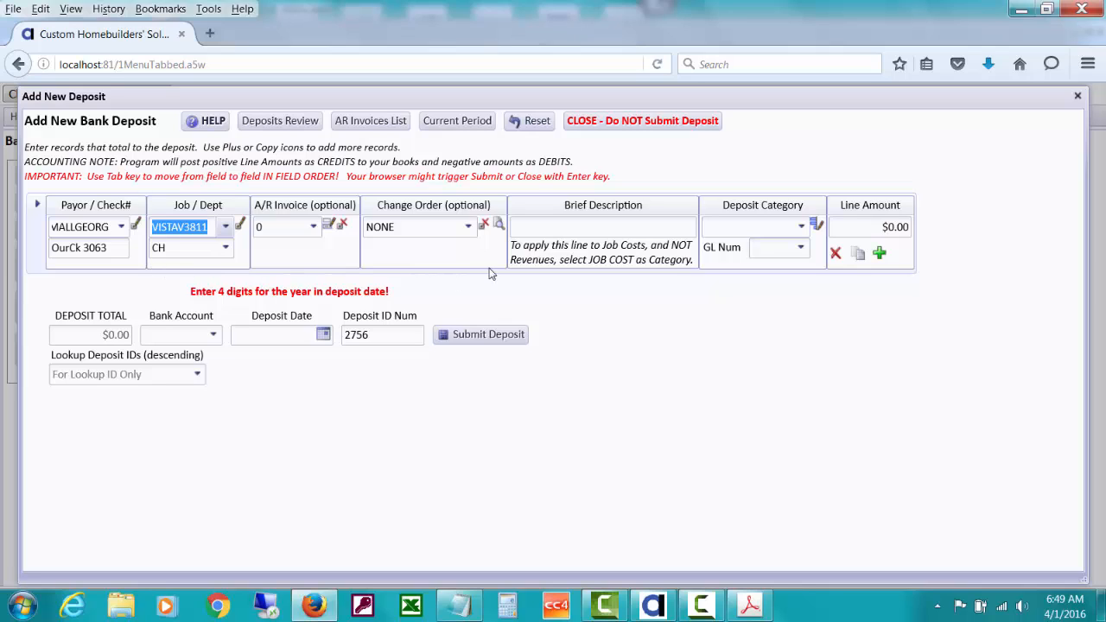
Apply the first deposit line to change order VISTAV3811-02 and describe it with the buyers' surname followed by "- CO 02 pmt".
{"action": "left_click", "coordinate": [519, 229]}
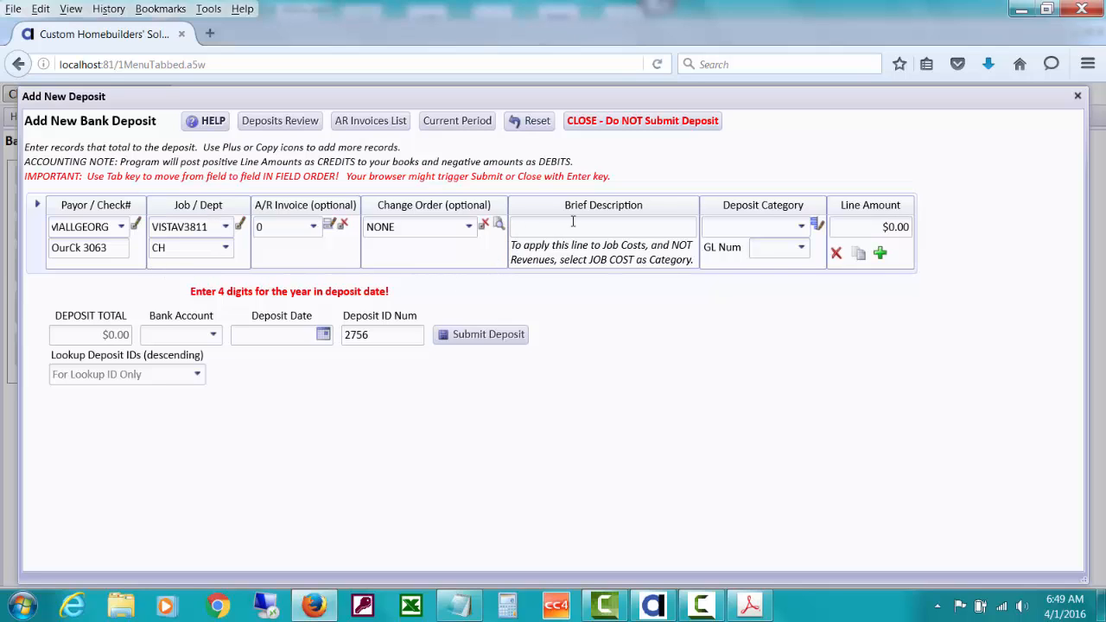
{"action": "type", "text": "Change"}
{"action": "left_click", "coordinate": [470, 229]}
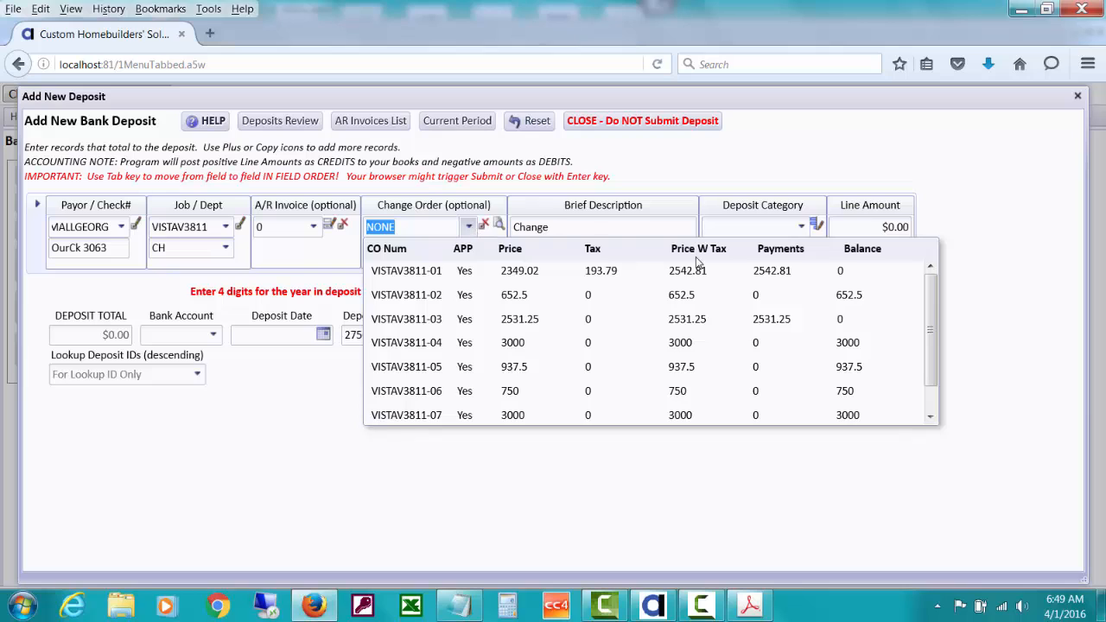
{"action": "left_click", "coordinate": [862, 296]}
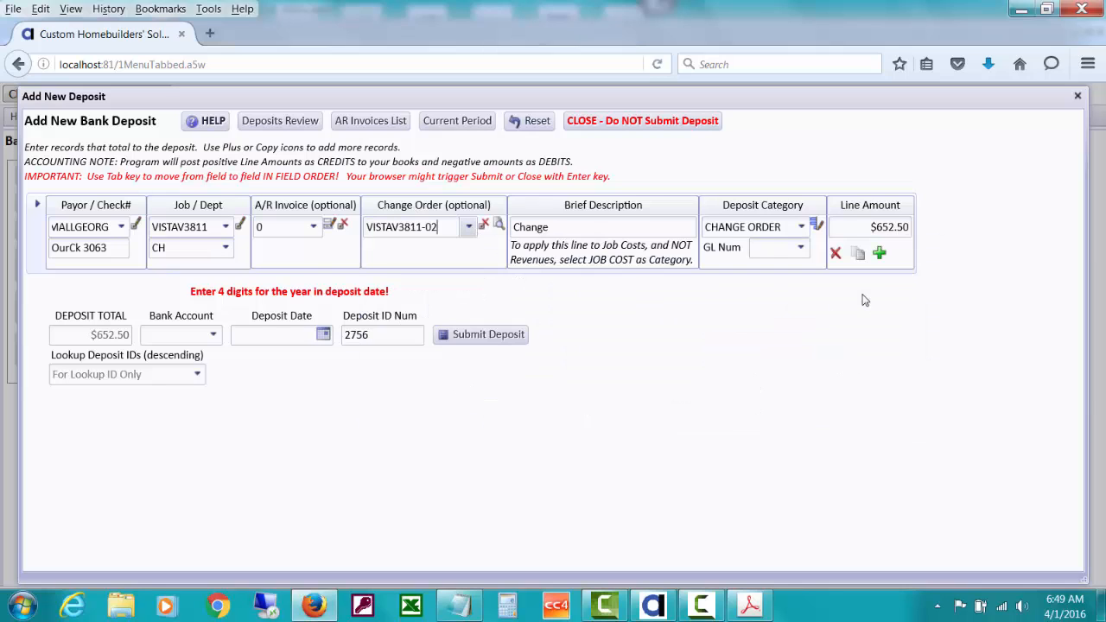
{"action": "key", "text": "Tab"}
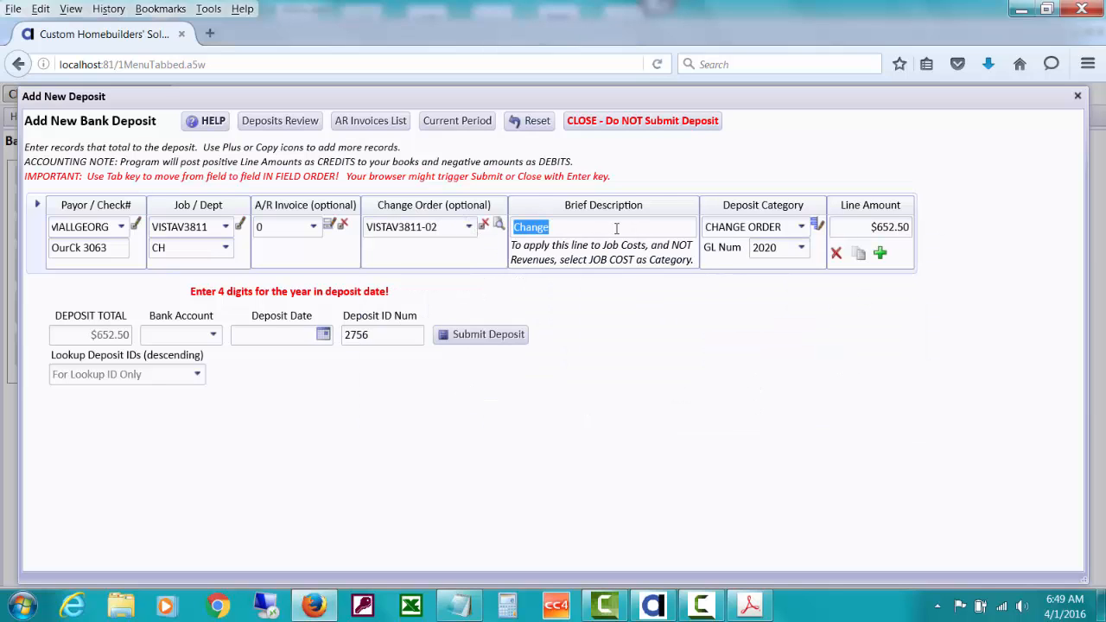
{"action": "type", "text": "Small - CO 02 pmt"}
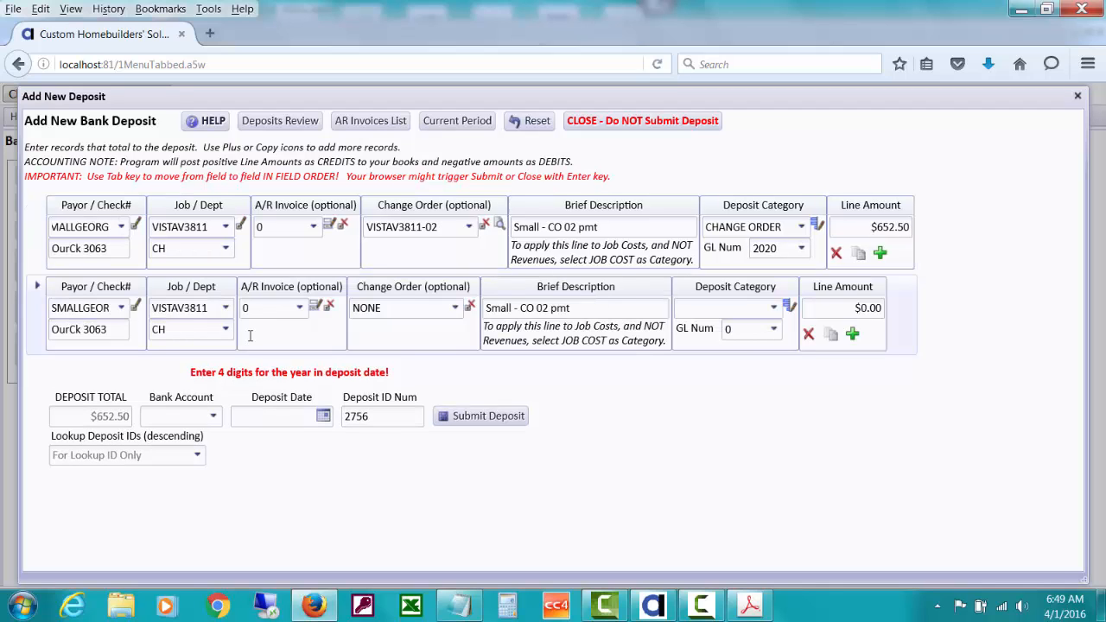
Apply the copied second deposit line to change order VISTAV3811-04 and change its description to CO 04.
{"action": "left_click", "coordinate": [453, 310]}
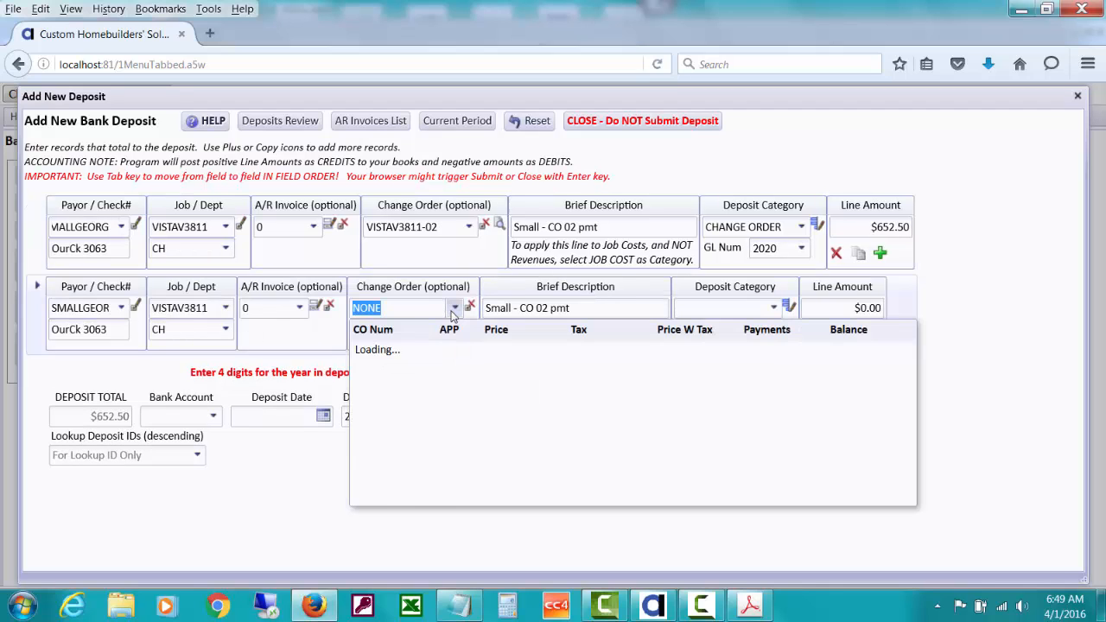
{"action": "left_click", "coordinate": [796, 425]}
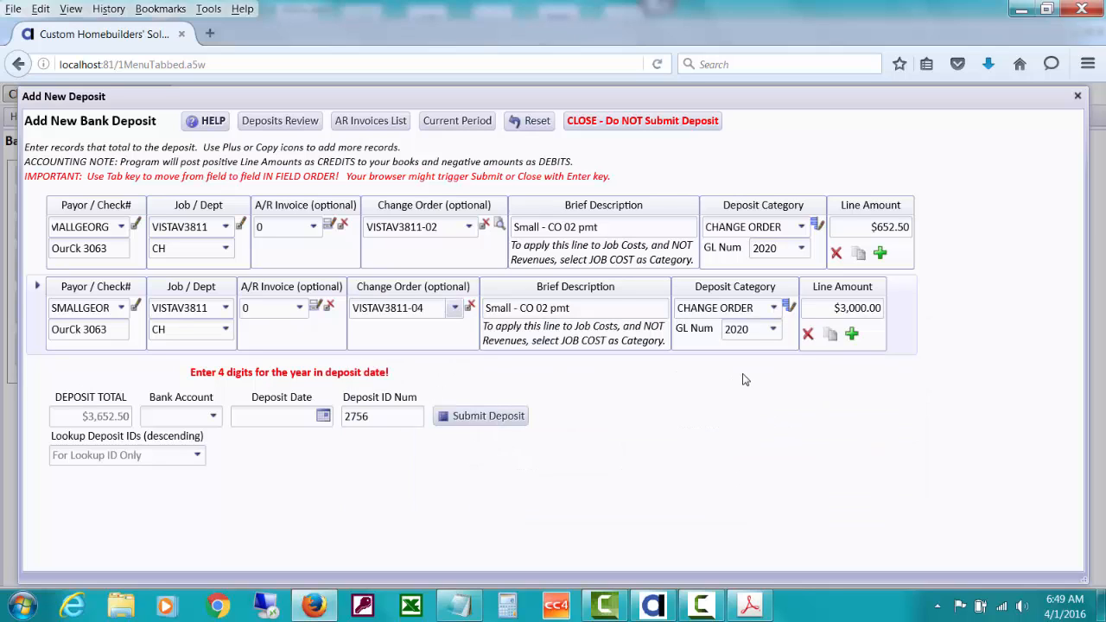
{"action": "left_click", "coordinate": [548, 309]}
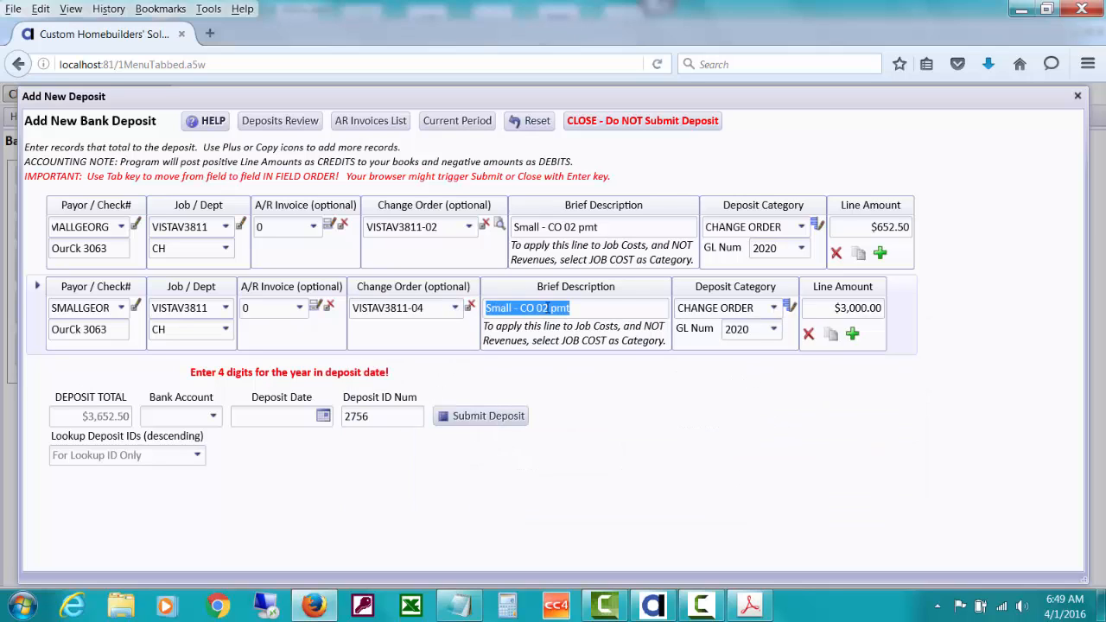
{"action": "left_click", "coordinate": [548, 309]}
{"action": "key", "text": "BackSpace"}
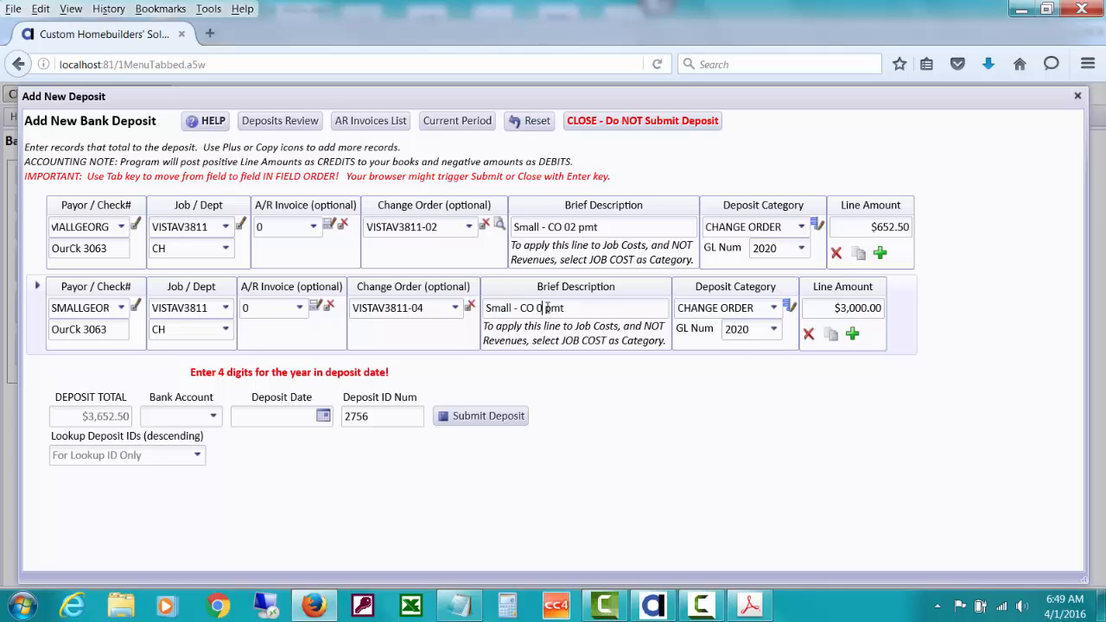
{"action": "type", "text": "4"}
Copy the CO 04 deposit line, apply the copy to change order VISTAV3811-05, and change its description to CO 05.
{"action": "left_click", "coordinate": [834, 337]}
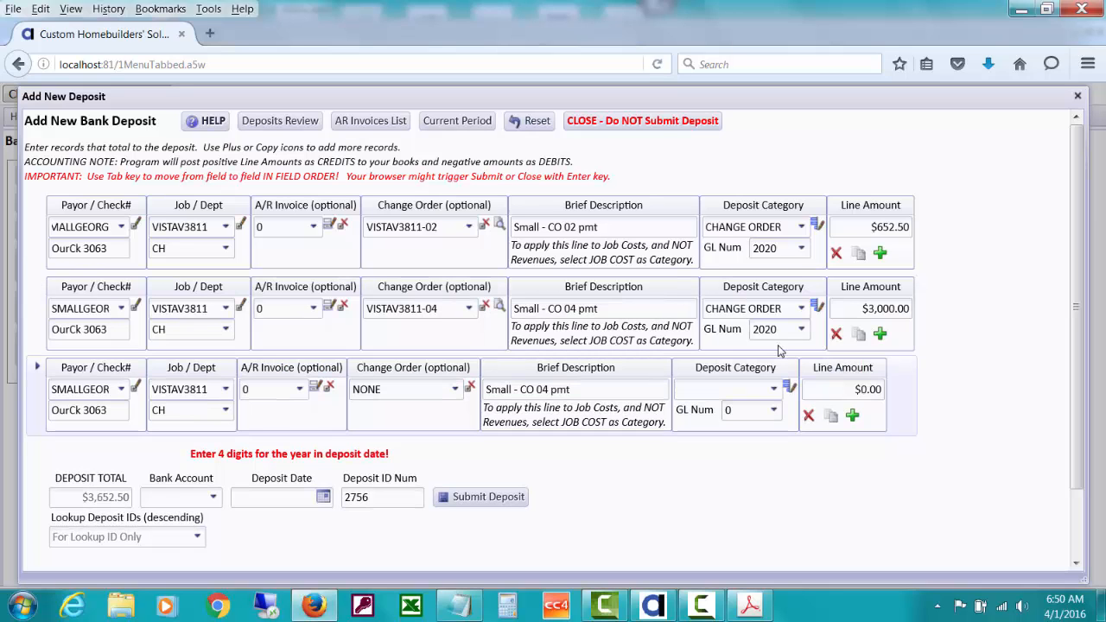
{"action": "left_click", "coordinate": [455, 391]}
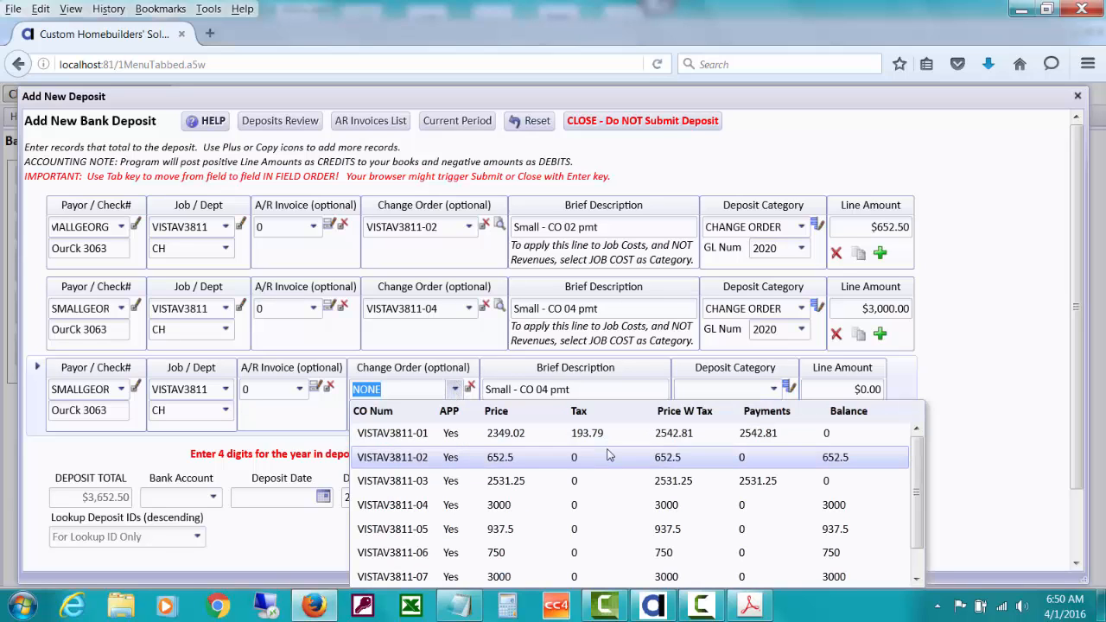
{"action": "left_click", "coordinate": [651, 529]}
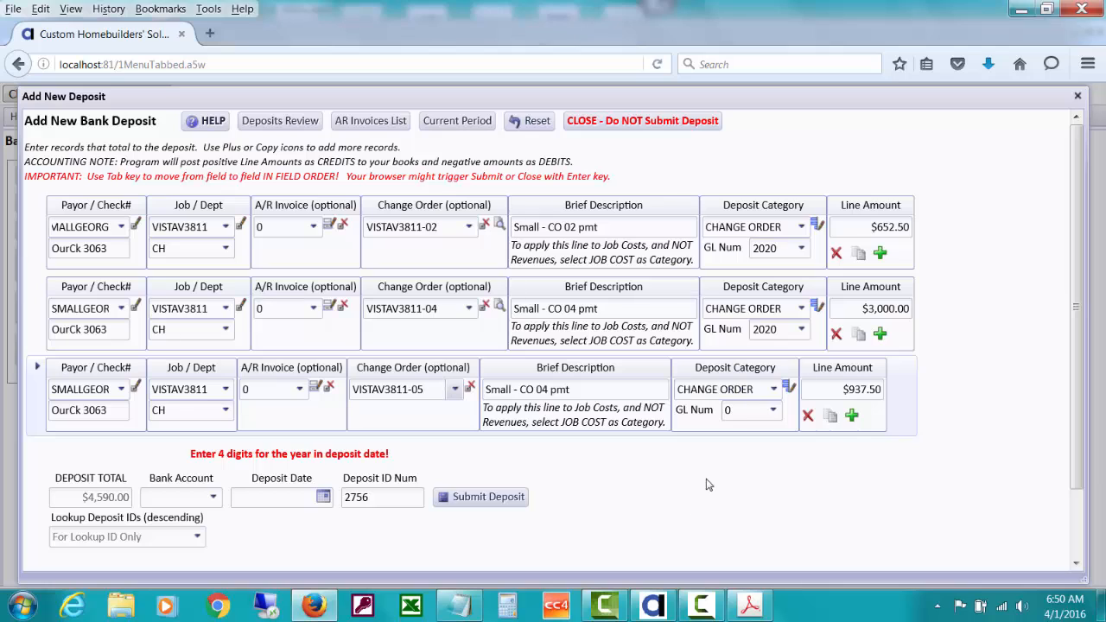
{"action": "key", "text": "Tab"}
{"action": "left_click", "coordinate": [547, 389]}
{"action": "key", "text": "BackSpace"}
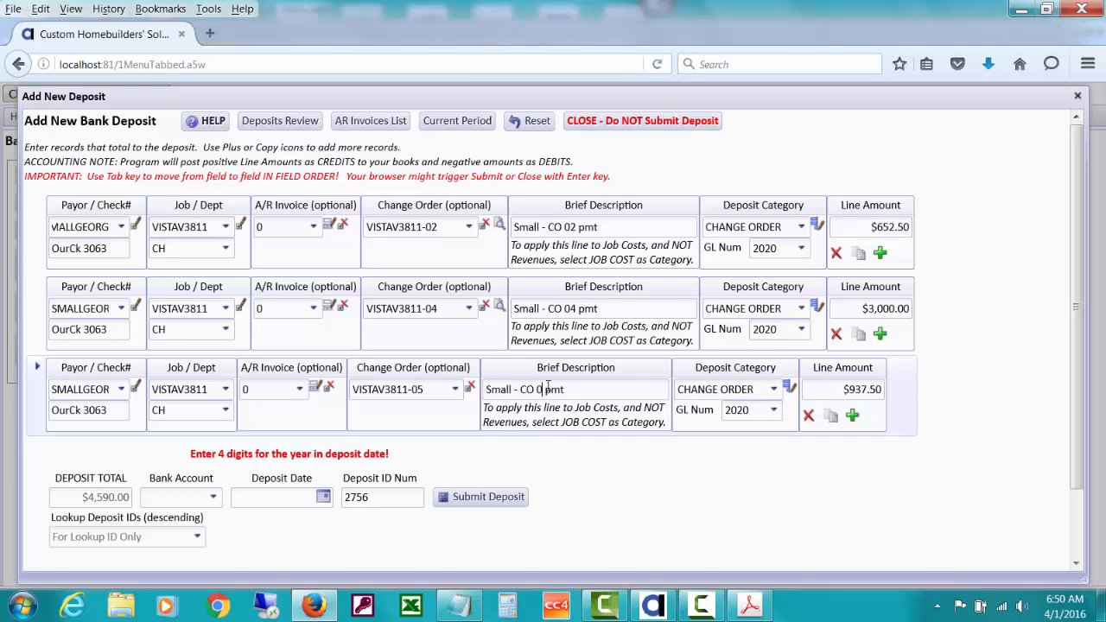
{"action": "type", "text": "5"}
{"action": "key", "text": "Tab"}
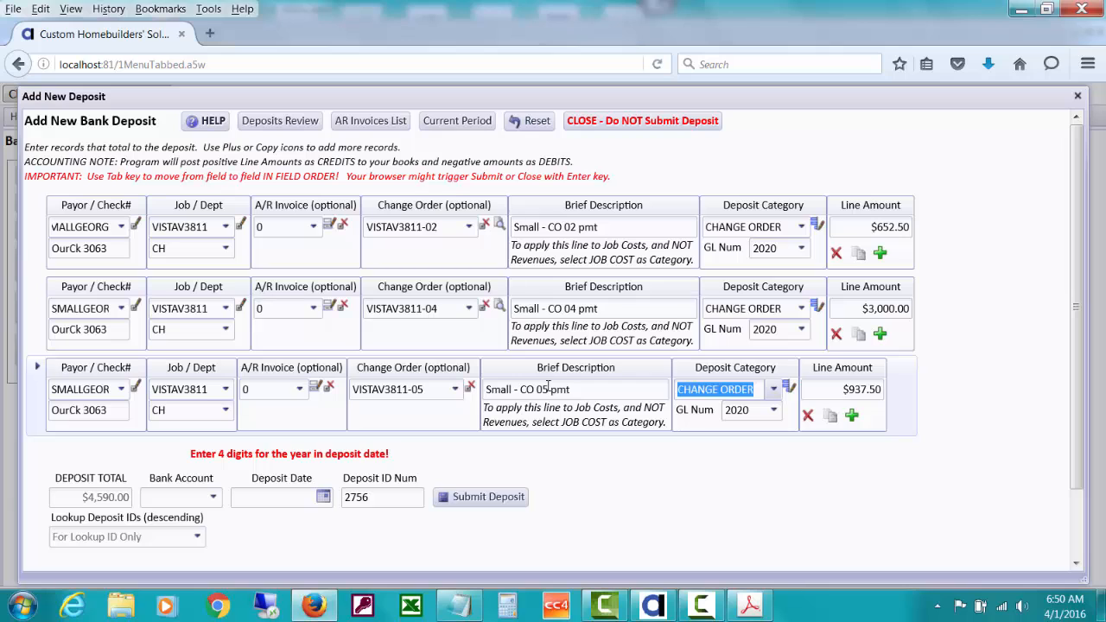
Copy the CO 05 deposit line, apply the copy to change order VISTAV3811-06, and change its description to CO 06.
{"action": "left_click", "coordinate": [828, 420]}
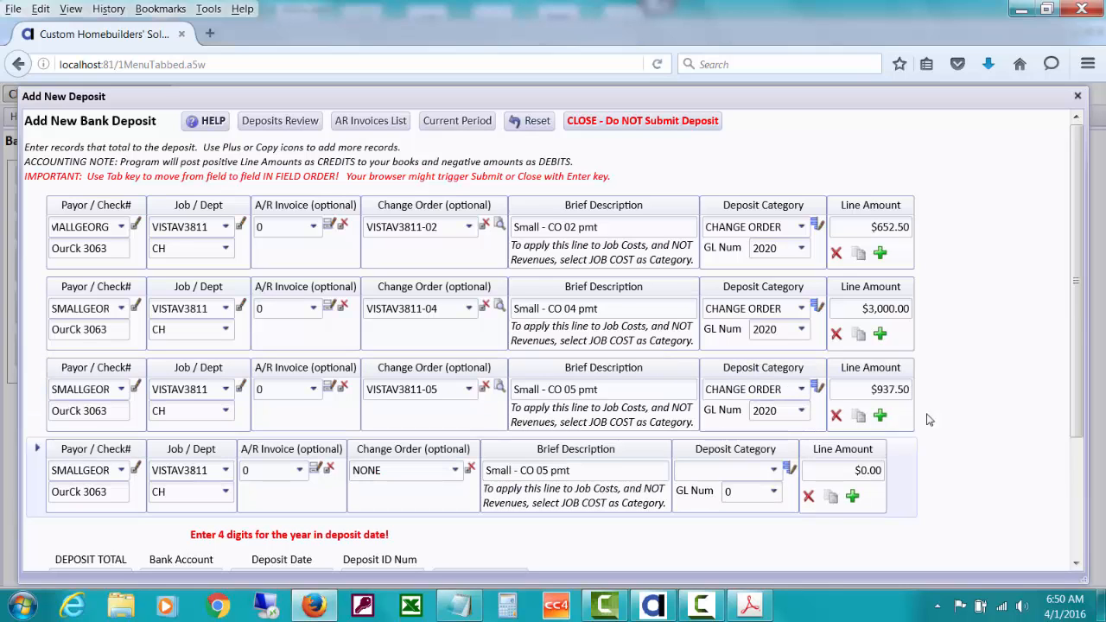
{"action": "scroll", "coordinate": [1080, 369], "scroll_direction": "down", "scroll_amount": 2}
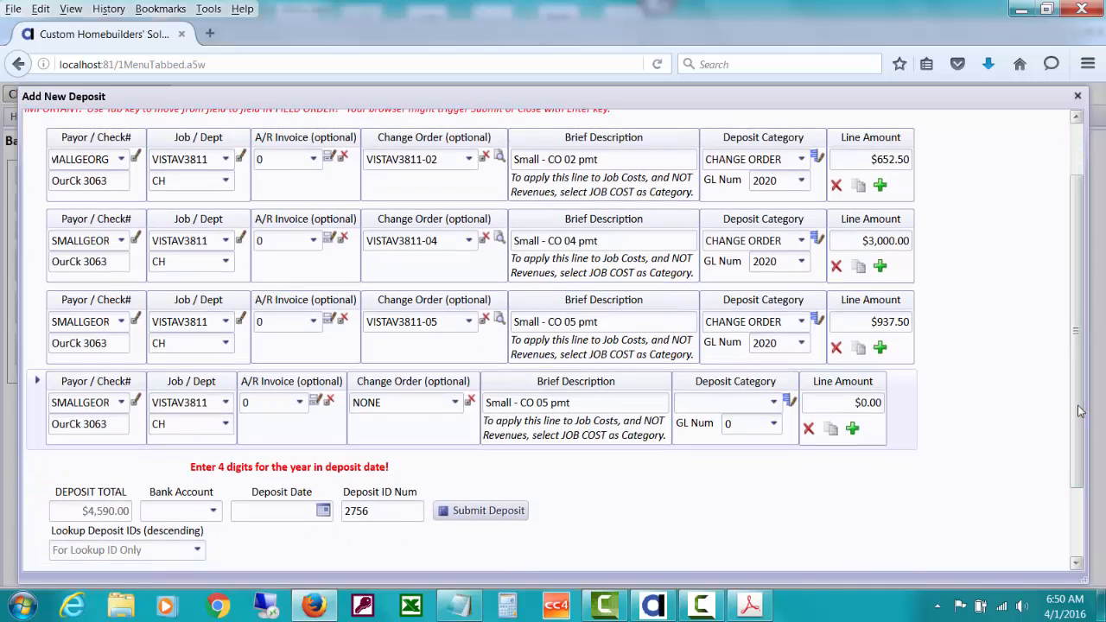
{"action": "left_click", "coordinate": [455, 404]}
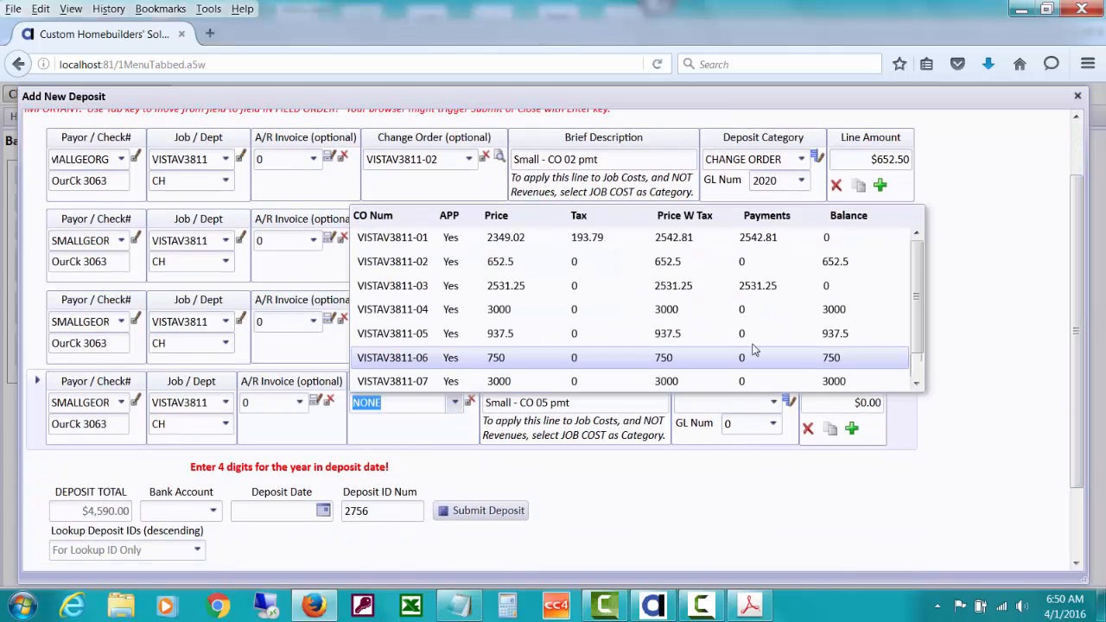
{"action": "left_click", "coordinate": [981, 313]}
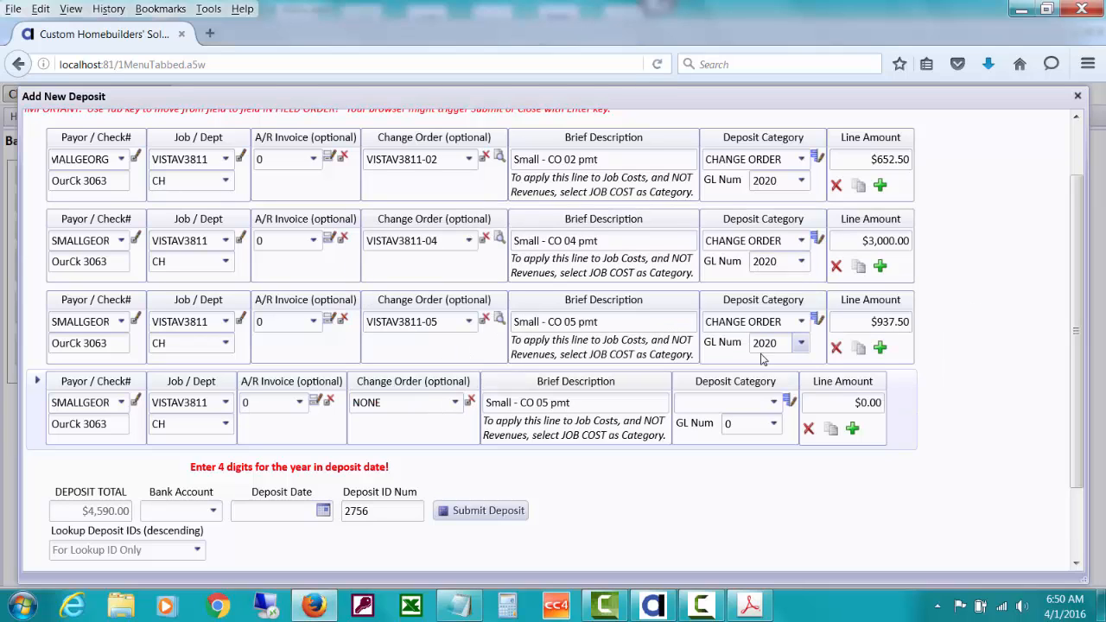
{"action": "left_click", "coordinate": [458, 404]}
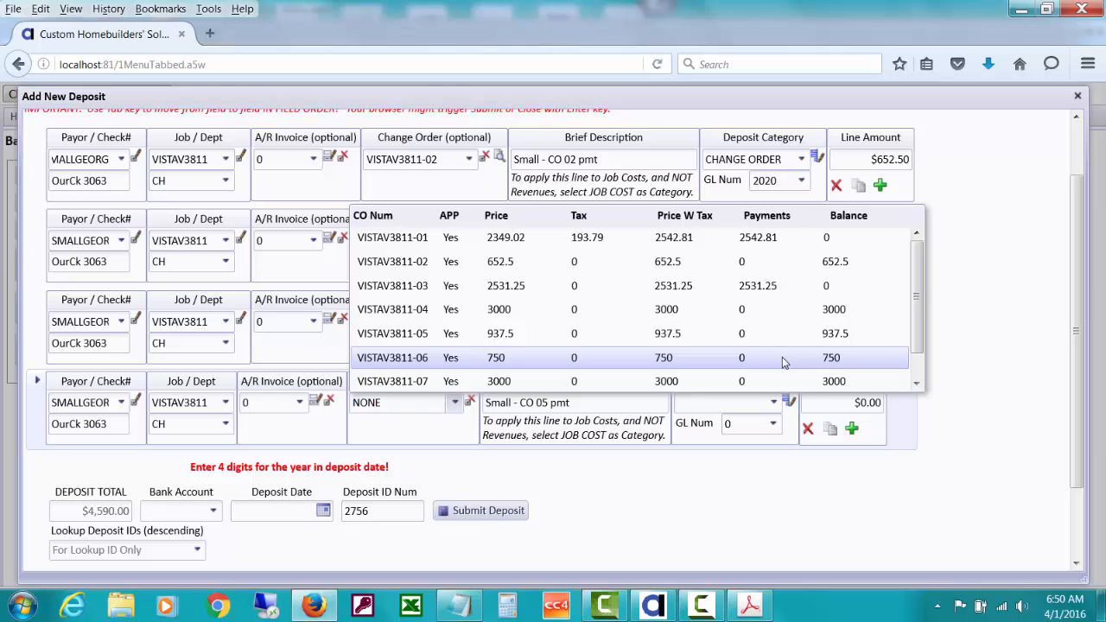
{"action": "left_click", "coordinate": [785, 358]}
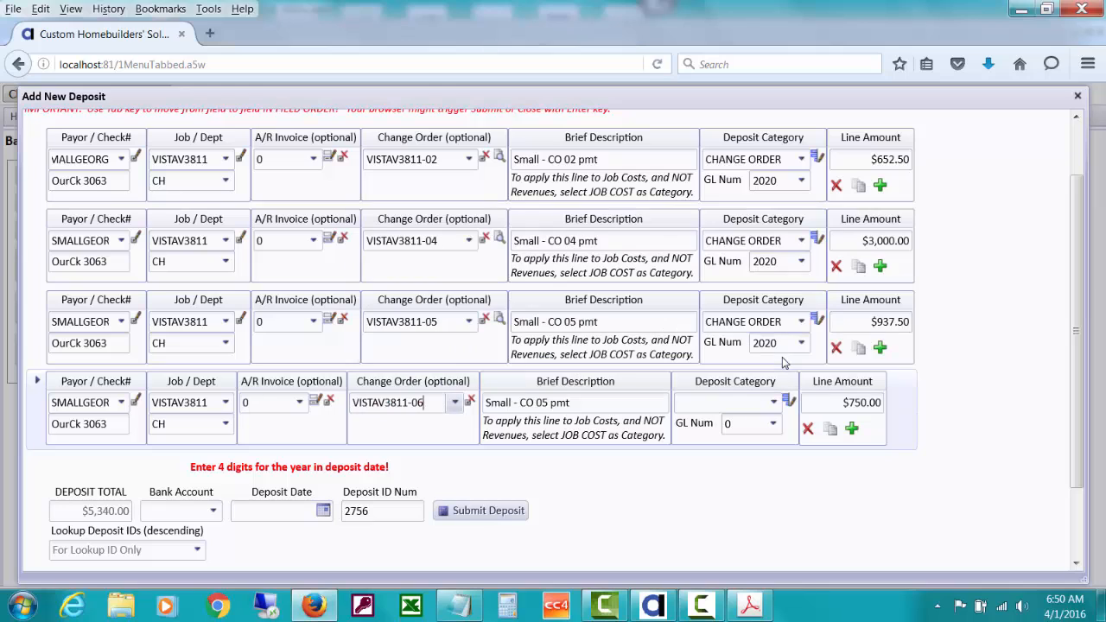
{"action": "left_click", "coordinate": [546, 405]}
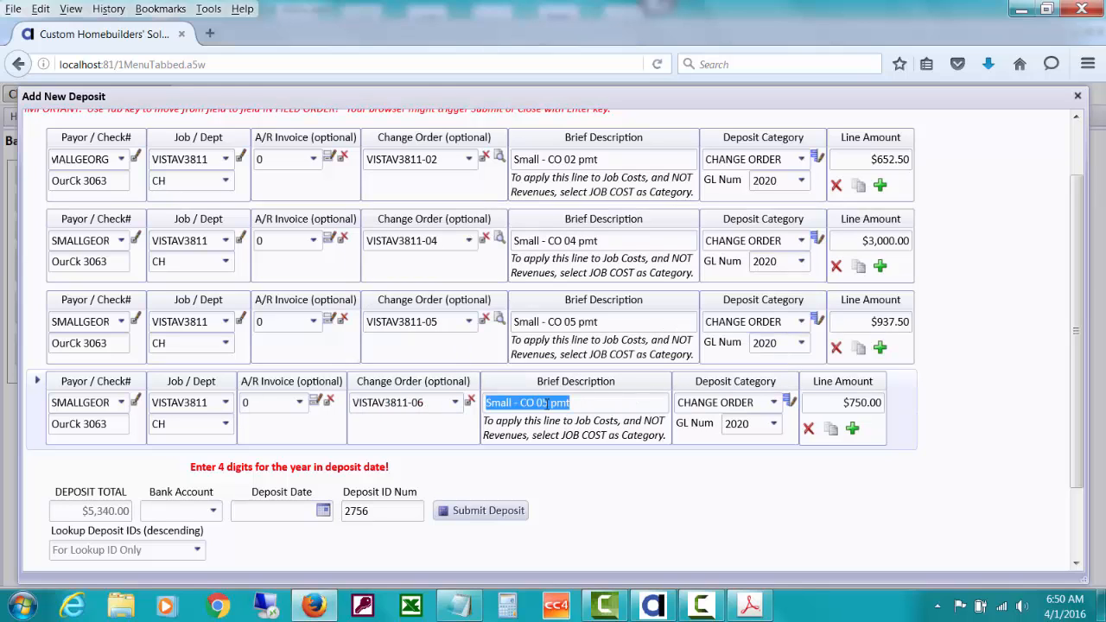
{"action": "double_click", "coordinate": [544, 404]}
{"action": "type", "text": "06"}
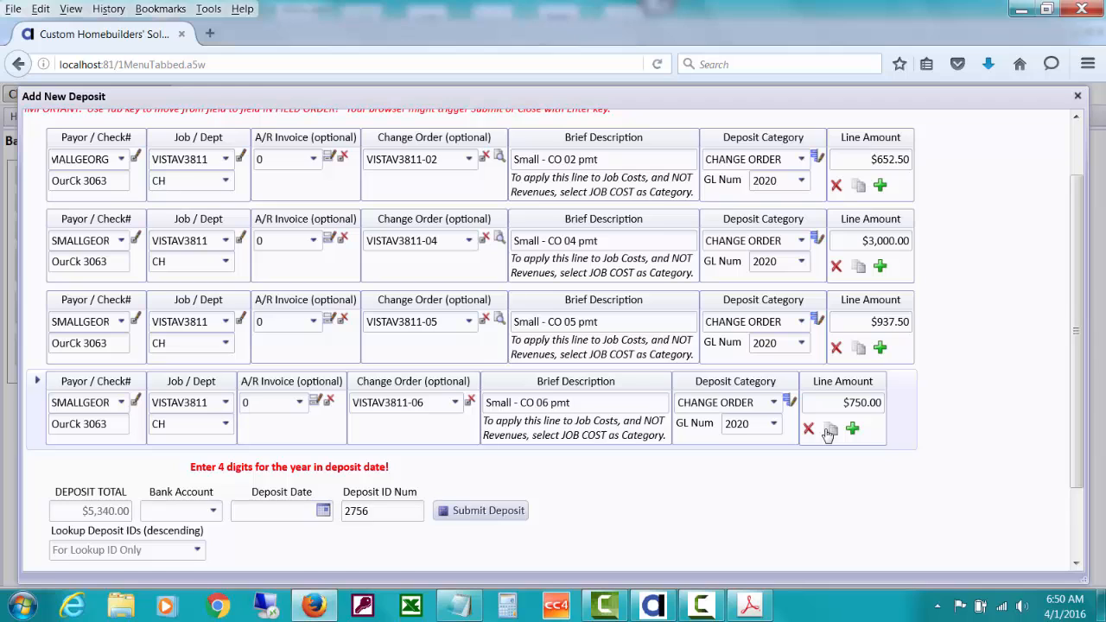
Copy the CO 06 deposit line, apply the copy to change order VISTAV3811-07, and change its description to CO 07.
{"action": "left_click", "coordinate": [829, 431]}
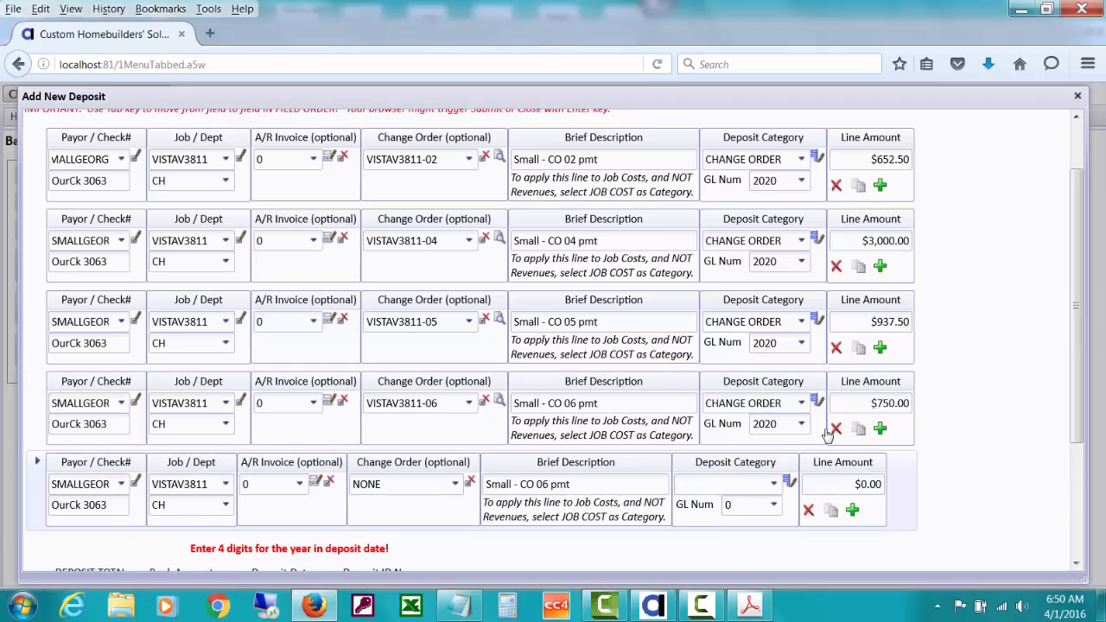
{"action": "left_click", "coordinate": [452, 487]}
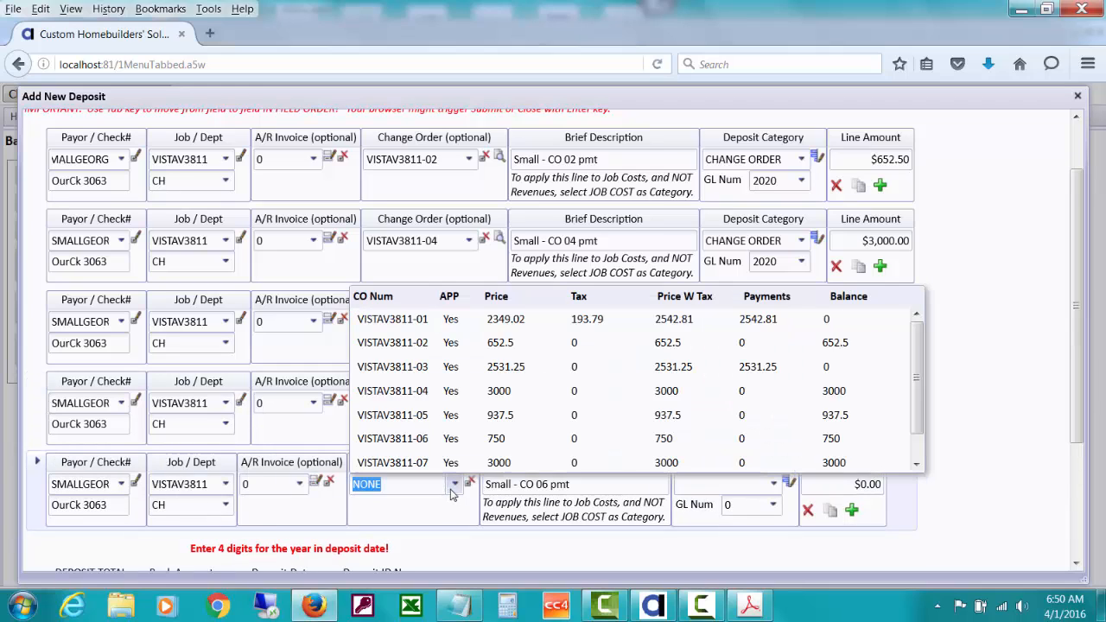
{"action": "left_click", "coordinate": [845, 465]}
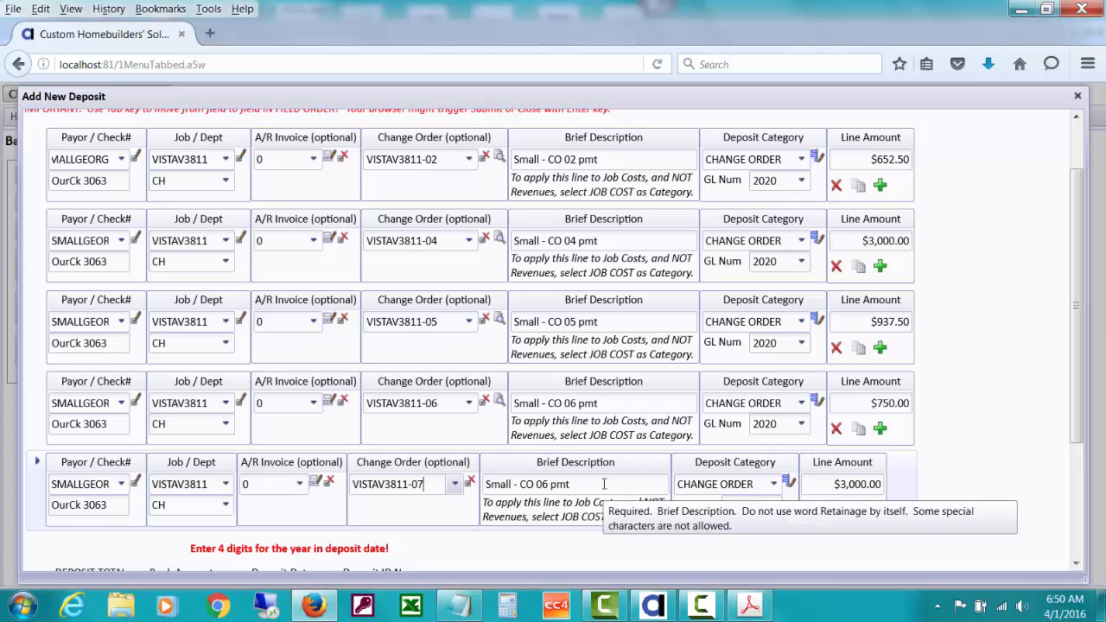
{"action": "left_click", "coordinate": [545, 484]}
{"action": "left_click", "coordinate": [545, 484]}
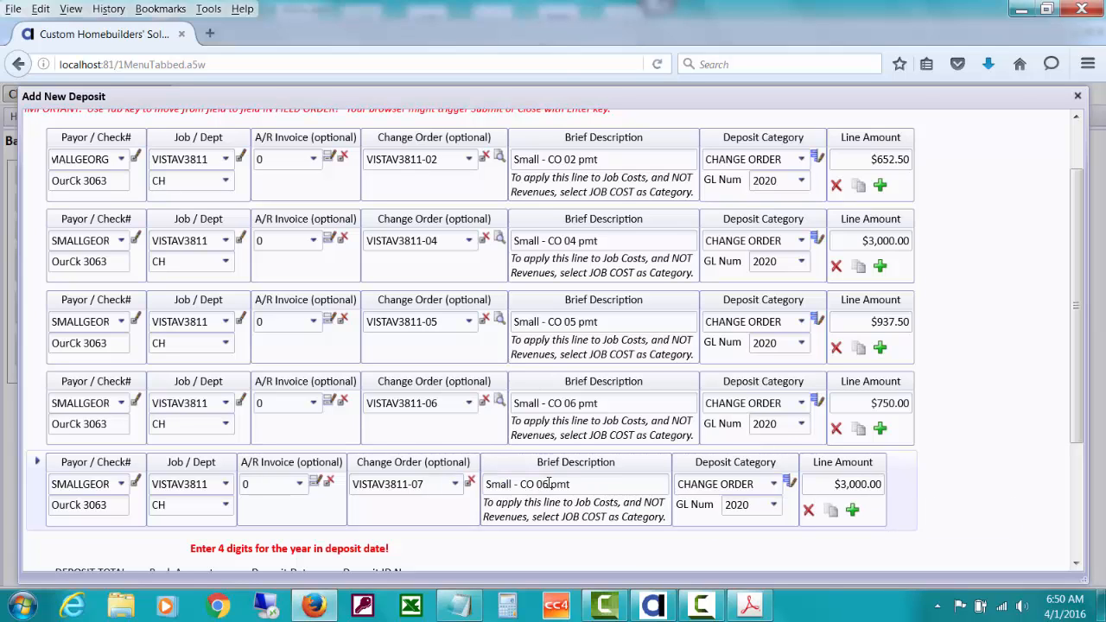
{"action": "key", "text": "BackSpace"}
{"action": "type", "text": "7"}
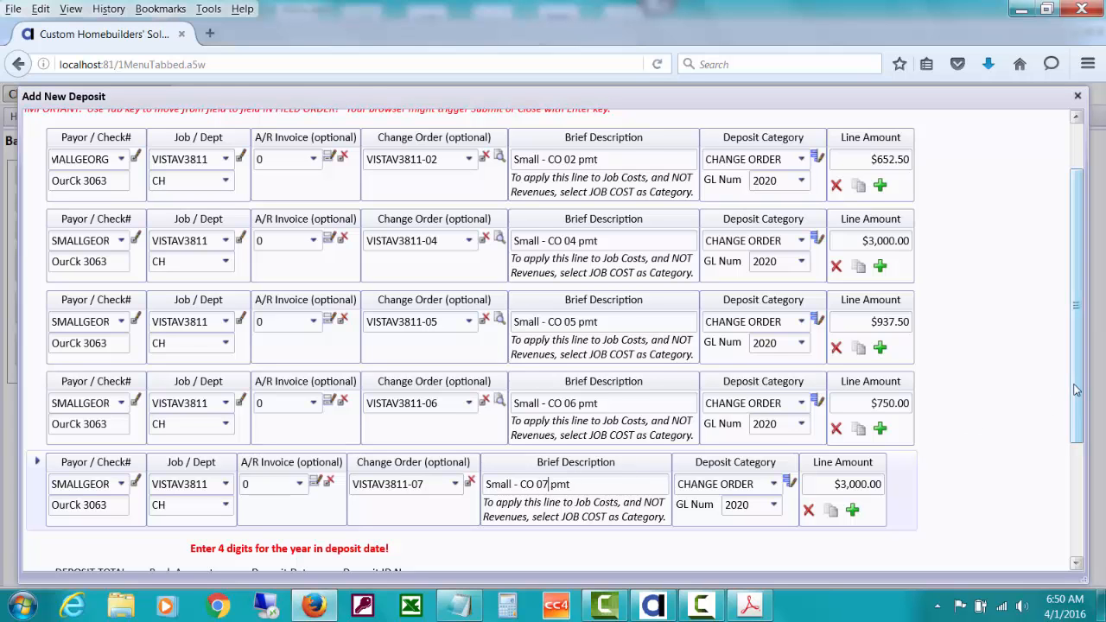
Copy the CO 07 deposit line, apply the copy to credit change order VISTAV3811-08CR, and accept the negative-balance alert.
{"action": "left_click_drag", "start_coordinate": [1076, 393], "coordinate": [1076, 513]}
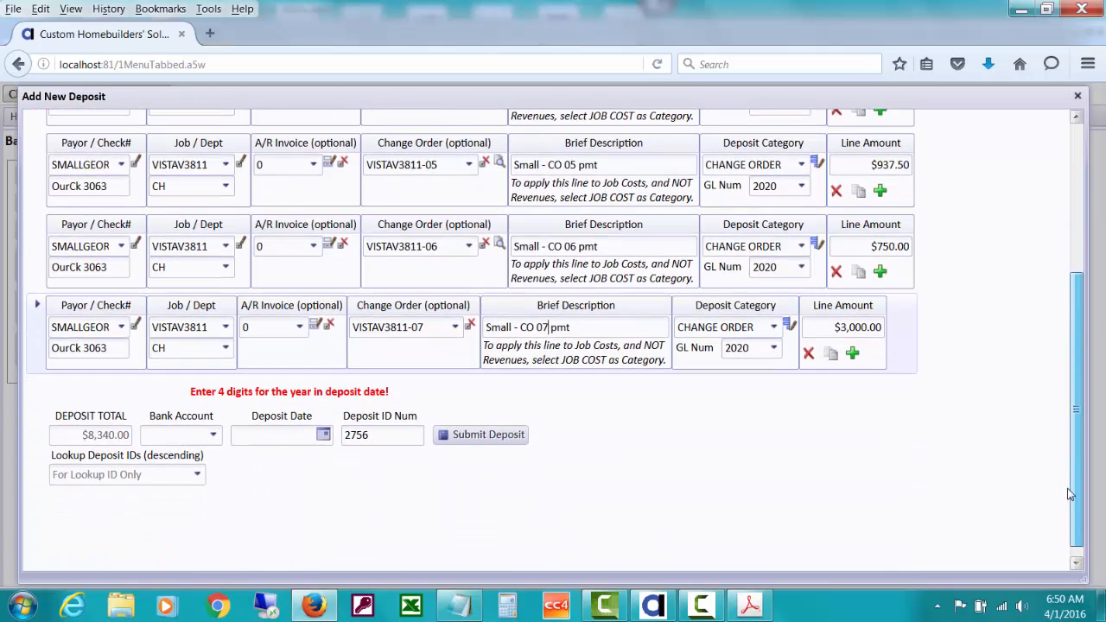
{"action": "left_click", "coordinate": [831, 358]}
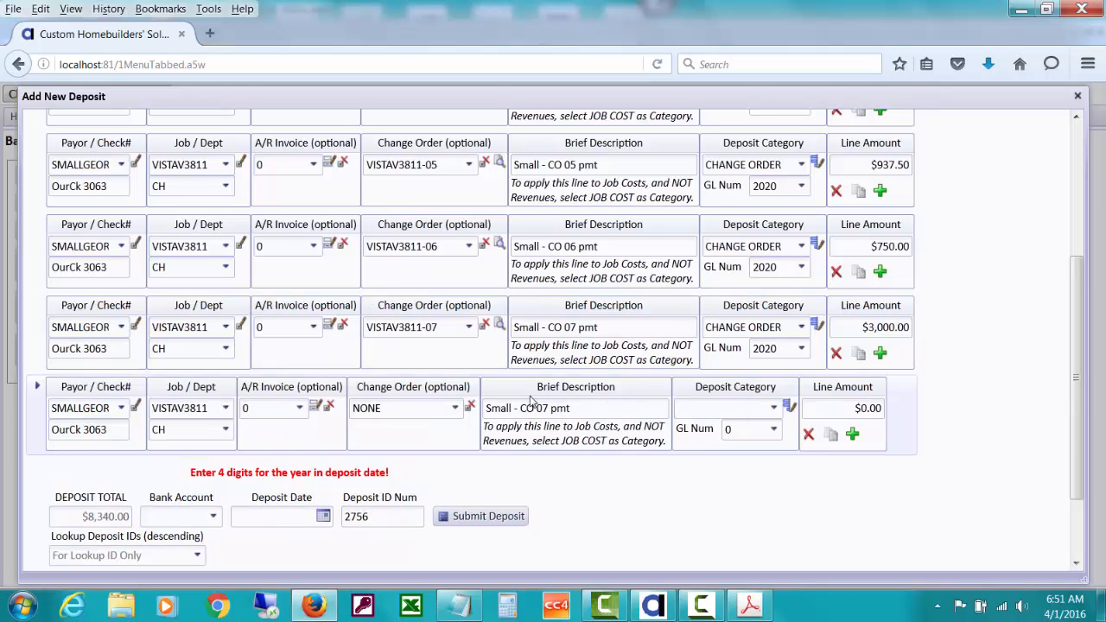
{"action": "left_click", "coordinate": [455, 408]}
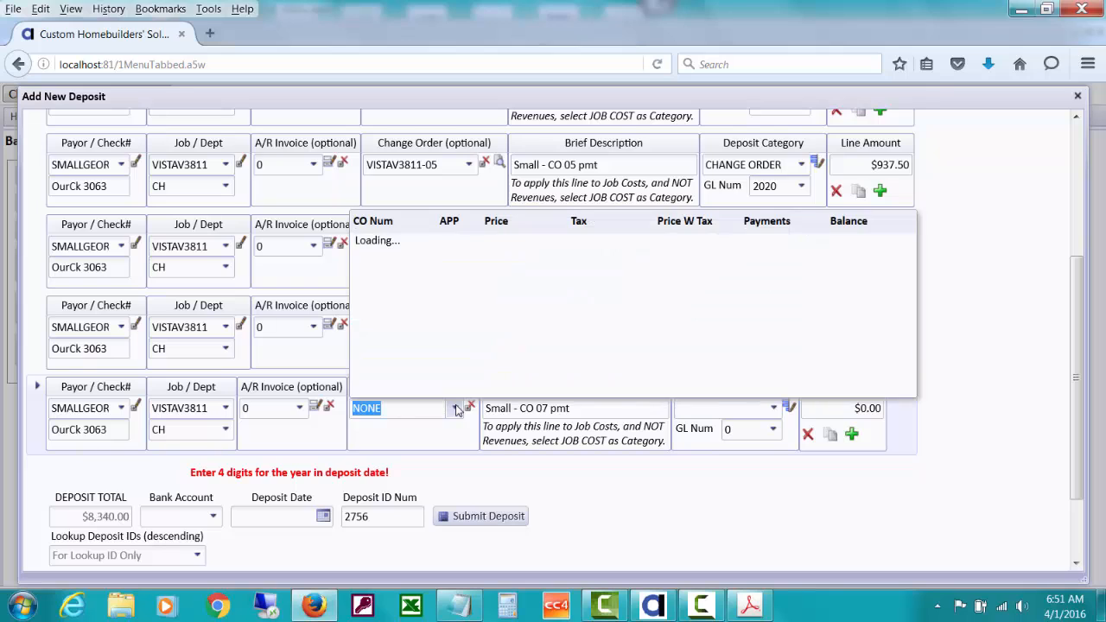
{"action": "left_click_drag", "start_coordinate": [918, 340], "coordinate": [918, 382]}
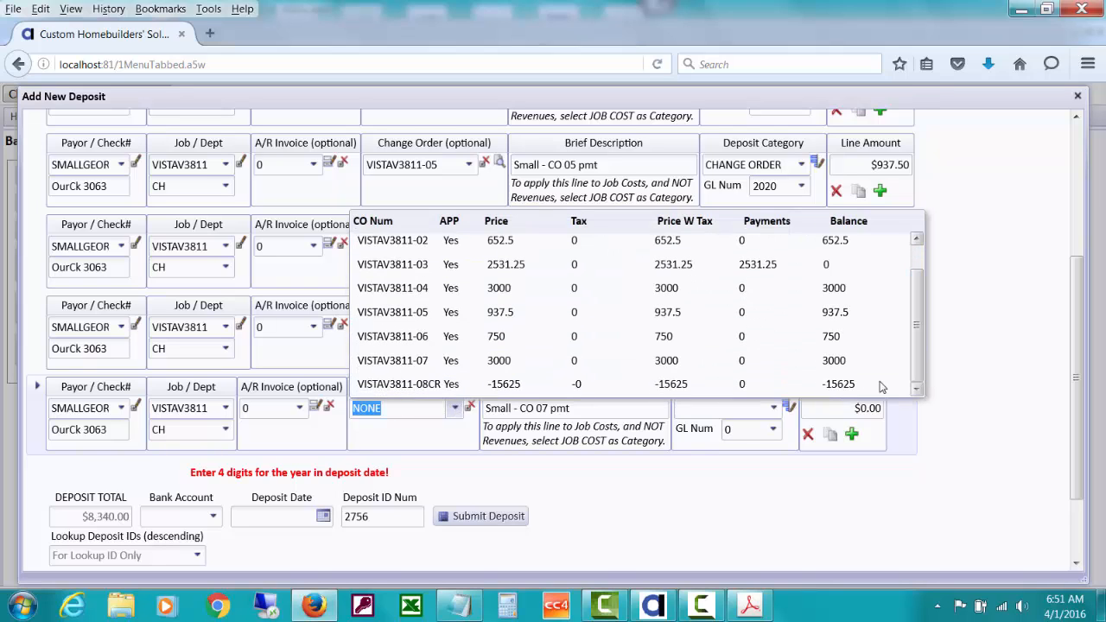
{"action": "left_click", "coordinate": [705, 384]}
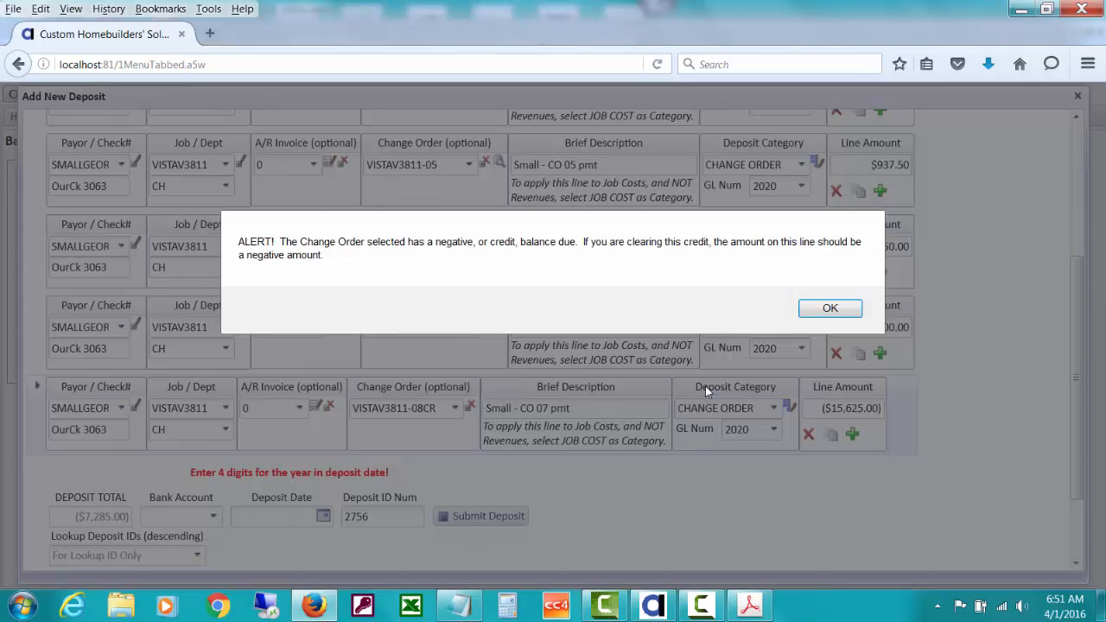
{"action": "left_click", "coordinate": [828, 309]}
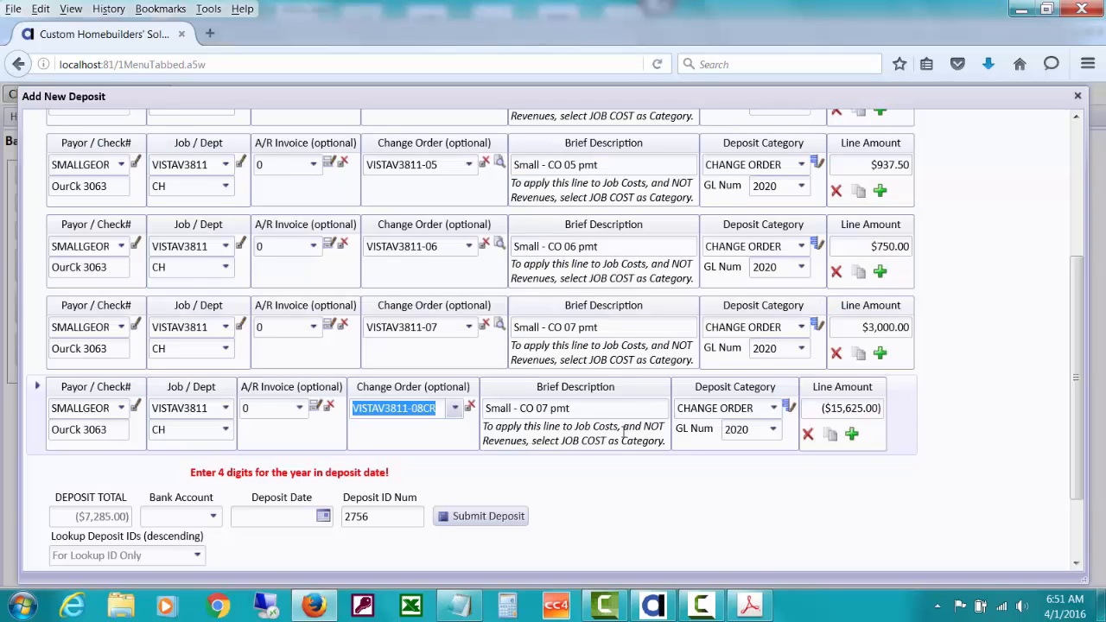
Change the credit line's description so that the text after the buyers' surname reads "- CO 08 landscaping credit".
{"action": "left_click", "coordinate": [547, 408]}
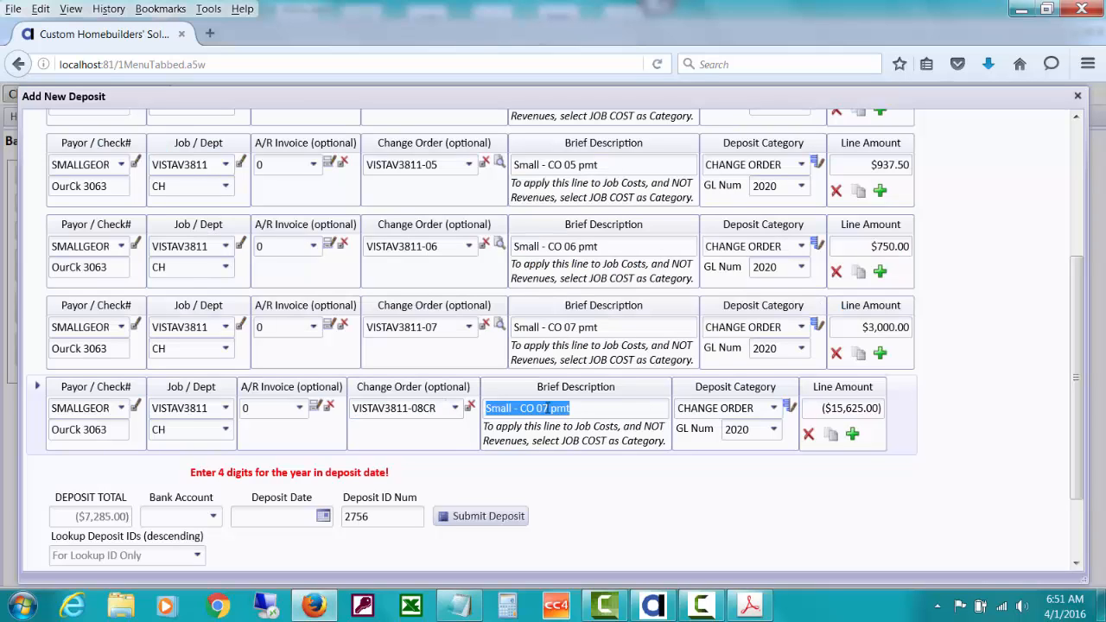
{"action": "left_click", "coordinate": [549, 408]}
{"action": "key", "text": "BackSpace"}
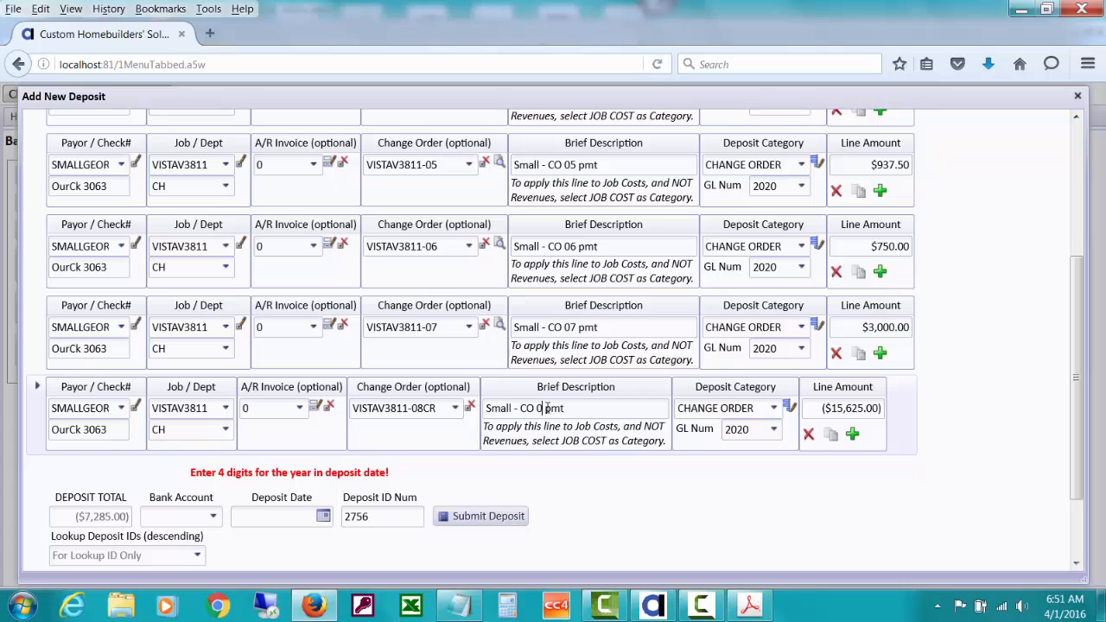
{"action": "type", "text": "8 landscaping credit"}
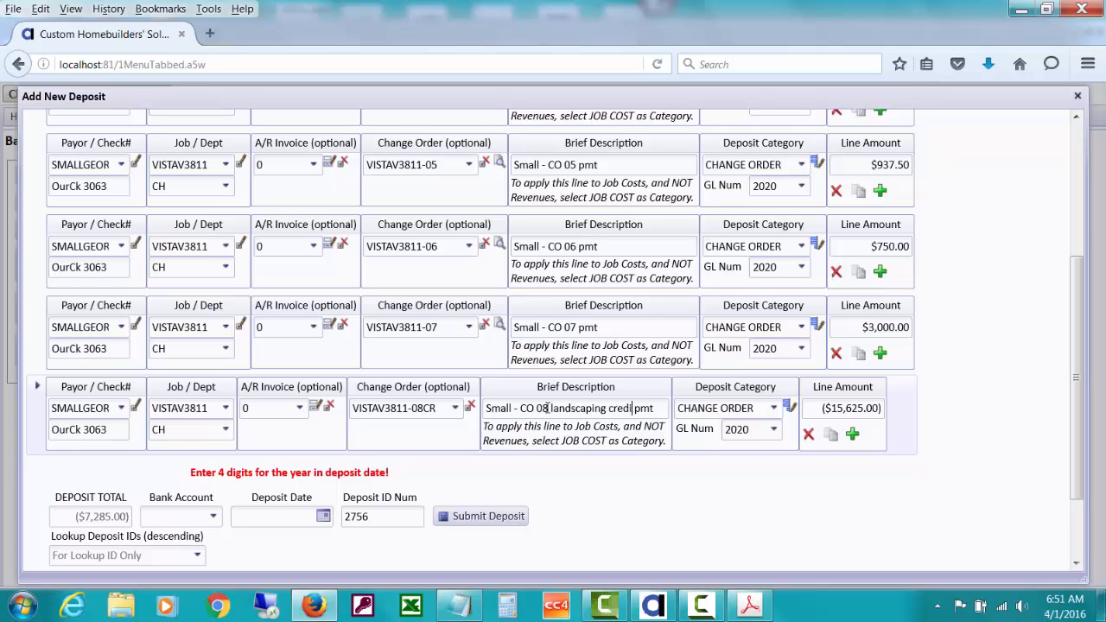
{"action": "key", "text": "Delete"}
{"action": "key", "text": "Delete"}
{"action": "key", "text": "Delete"}
{"action": "key", "text": "Delete"}
Copy the landscaping credit line and assign the copy to overhead job H.
{"action": "left_click_drag", "start_coordinate": [1081, 389], "coordinate": [1078, 456]}
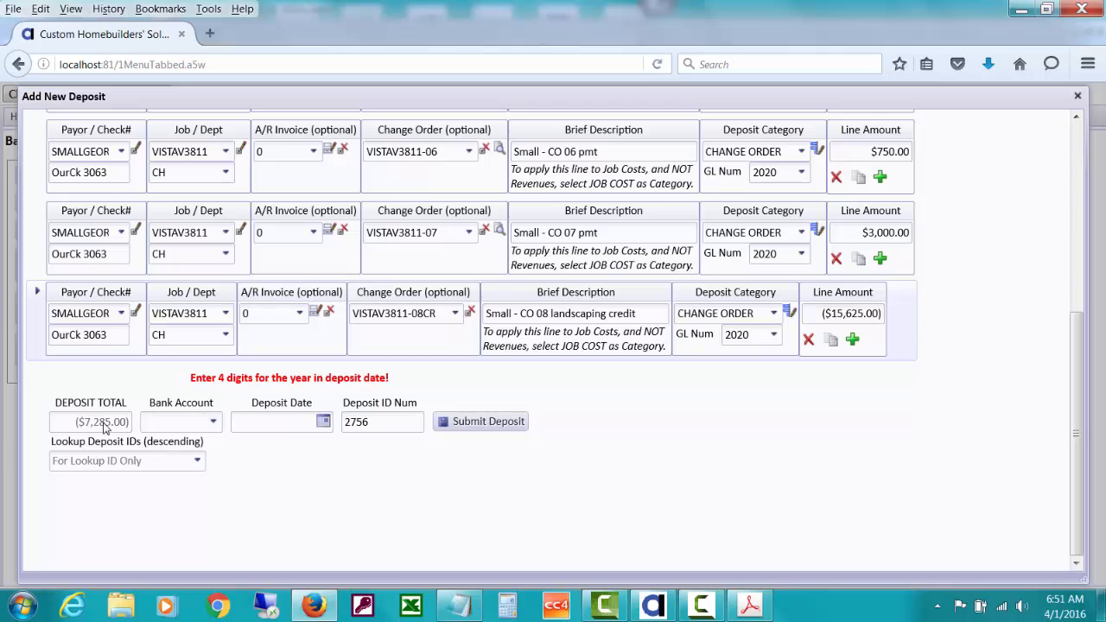
{"action": "left_click", "coordinate": [832, 341]}
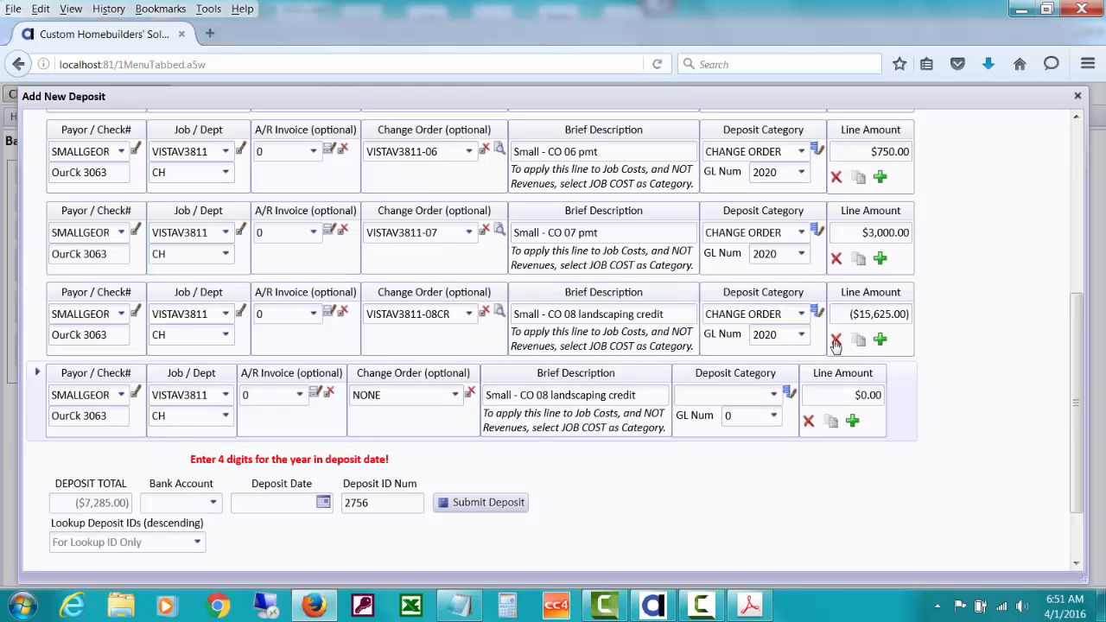
{"action": "left_click", "coordinate": [188, 392]}
{"action": "type", "text": "h"}
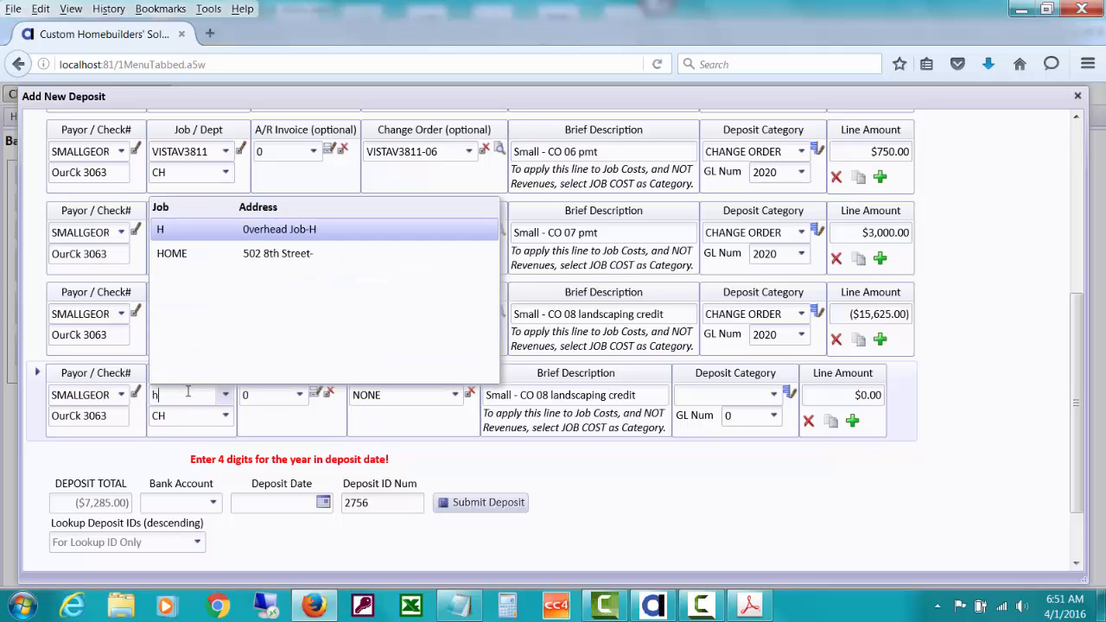
{"action": "left_click", "coordinate": [195, 232]}
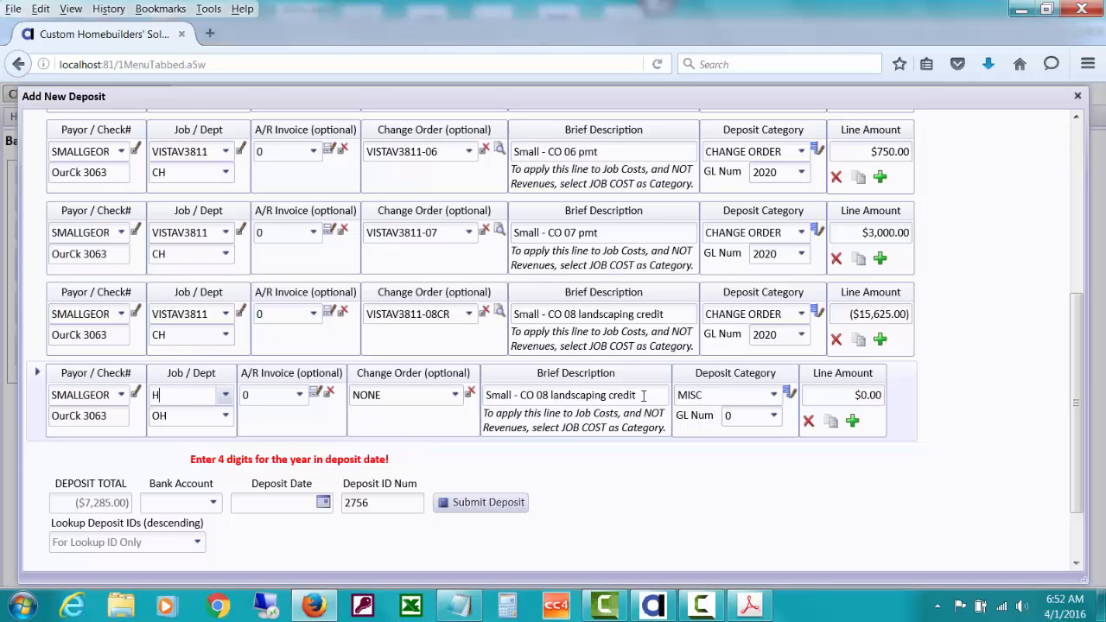
Describe the overhead line with the buyers' surname followed by "- Our check 3063 paid to them".
{"action": "mouse_move", "coordinate": [643, 396]}
{"action": "left_mouse_down"}
{"action": "mouse_move", "coordinate": [596, 394]}
{"action": "mouse_move", "coordinate": [642, 394]}
{"action": "left_mouse_up"}
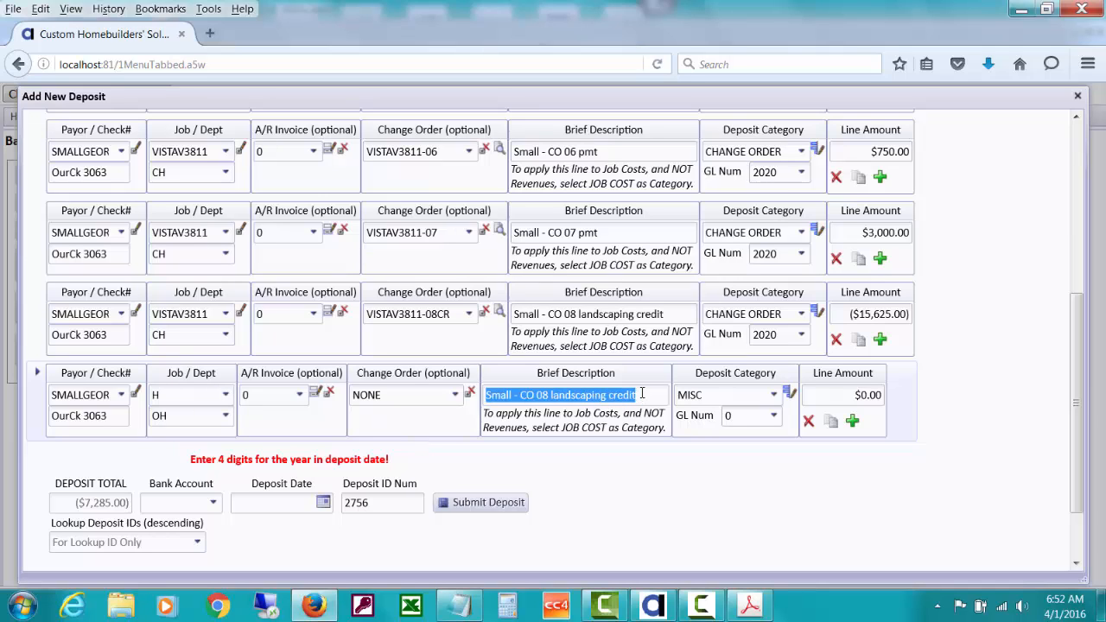
{"action": "type", "text": "Sma"}
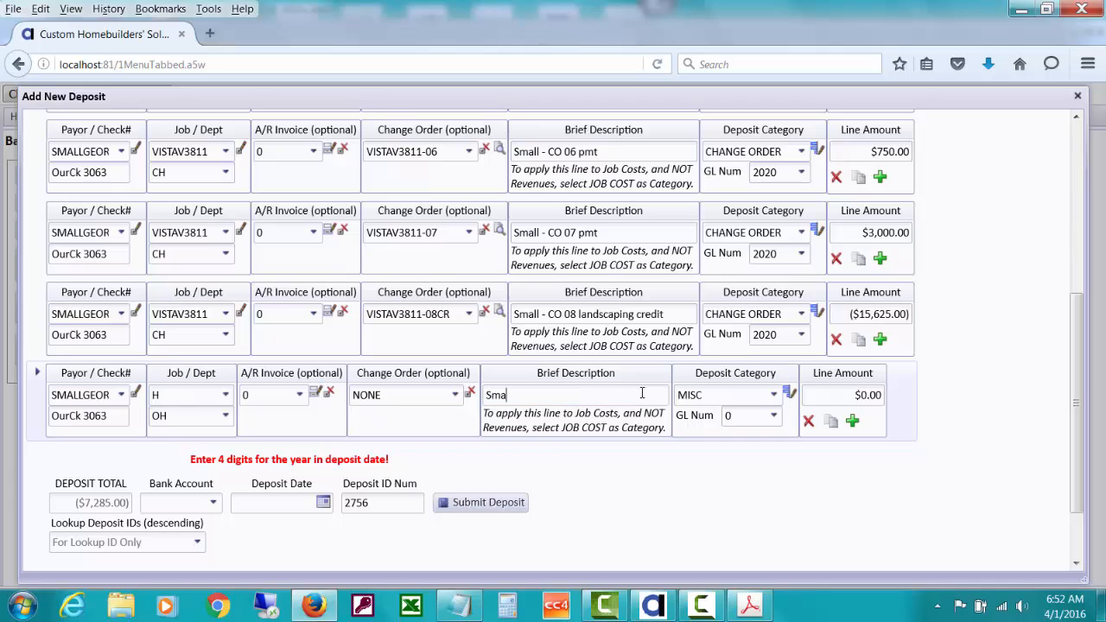
{"action": "type", "text": "ll - Our check 3063 paid "}
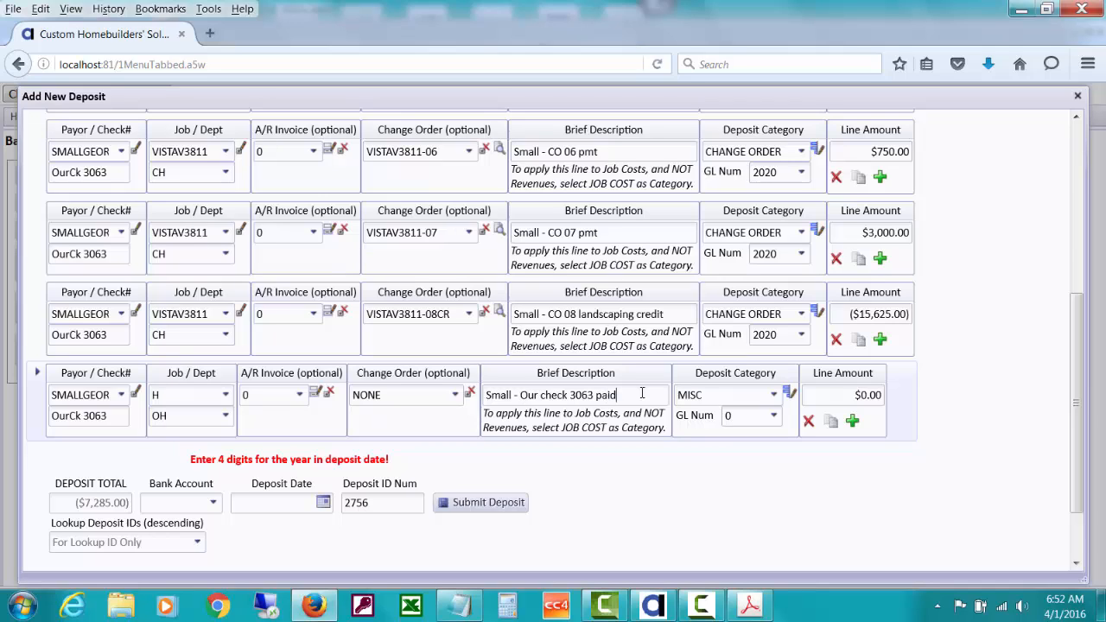
{"action": "type", "text": "to them"}
{"action": "key", "text": "Tab"}
{"action": "key", "text": "Tab"}
Post the overhead line to GL account 1085, Cash Transfer Clearing Account, with a line amount of $7,285.00.
{"action": "left_click", "coordinate": [774, 419]}
{"action": "left_click", "coordinate": [775, 419]}
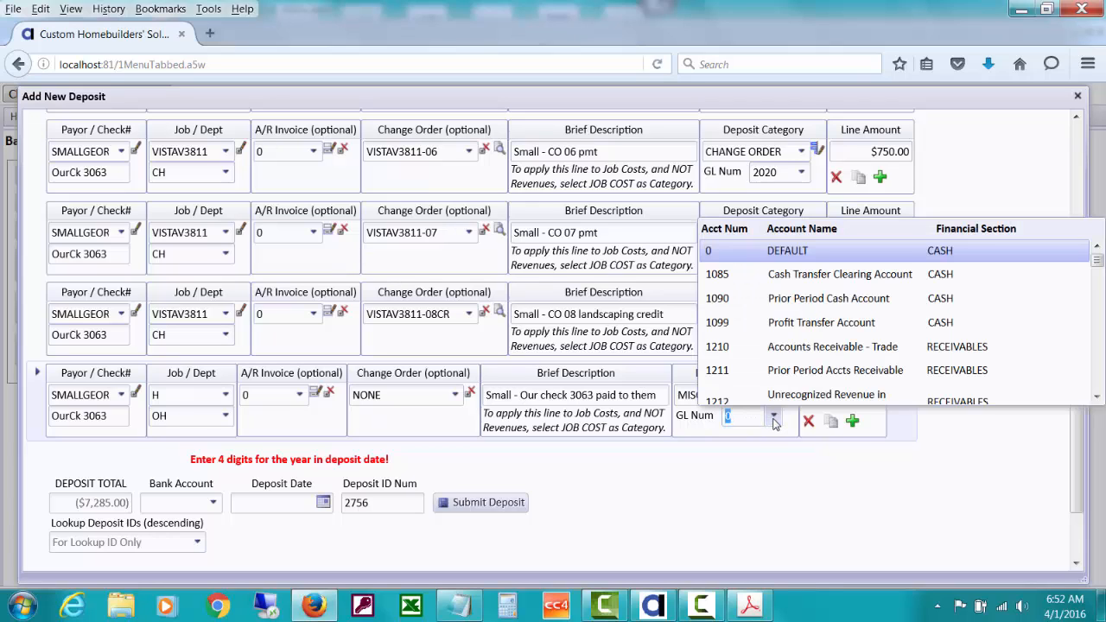
{"action": "left_click", "coordinate": [775, 278]}
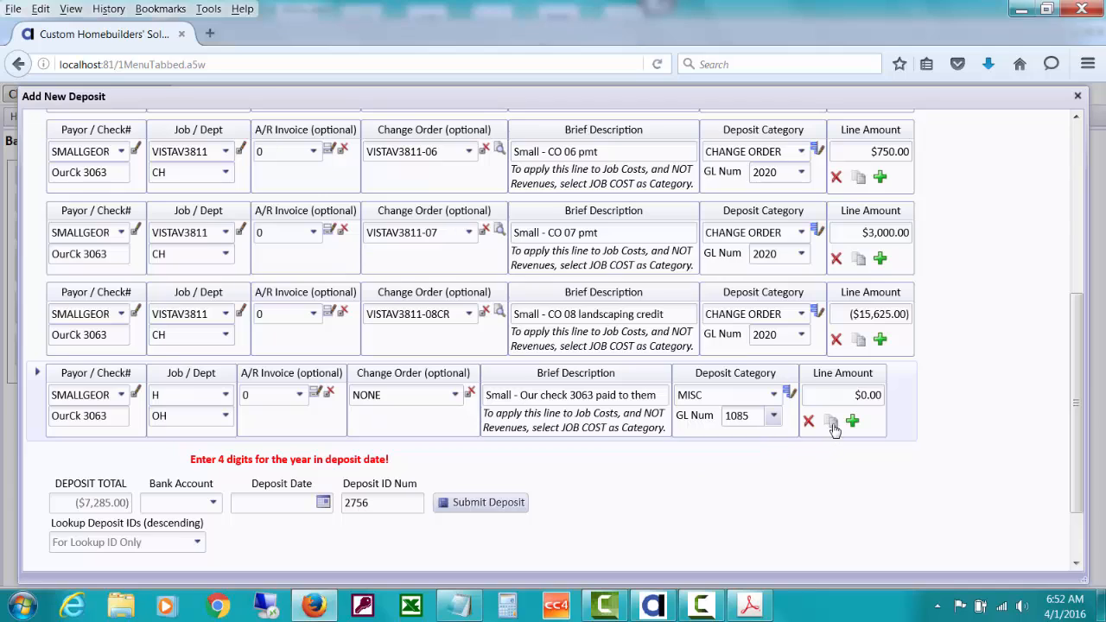
{"action": "left_click_drag", "start_coordinate": [851, 395], "coordinate": [902, 396]}
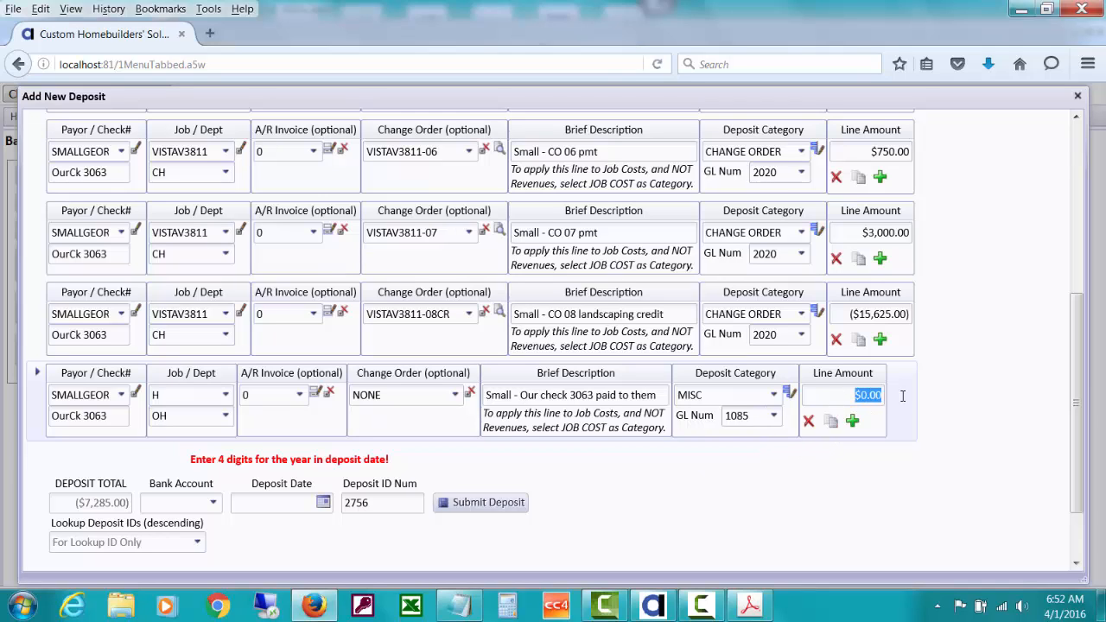
{"action": "type", "text": "7285"}
{"action": "key", "text": "Tab"}
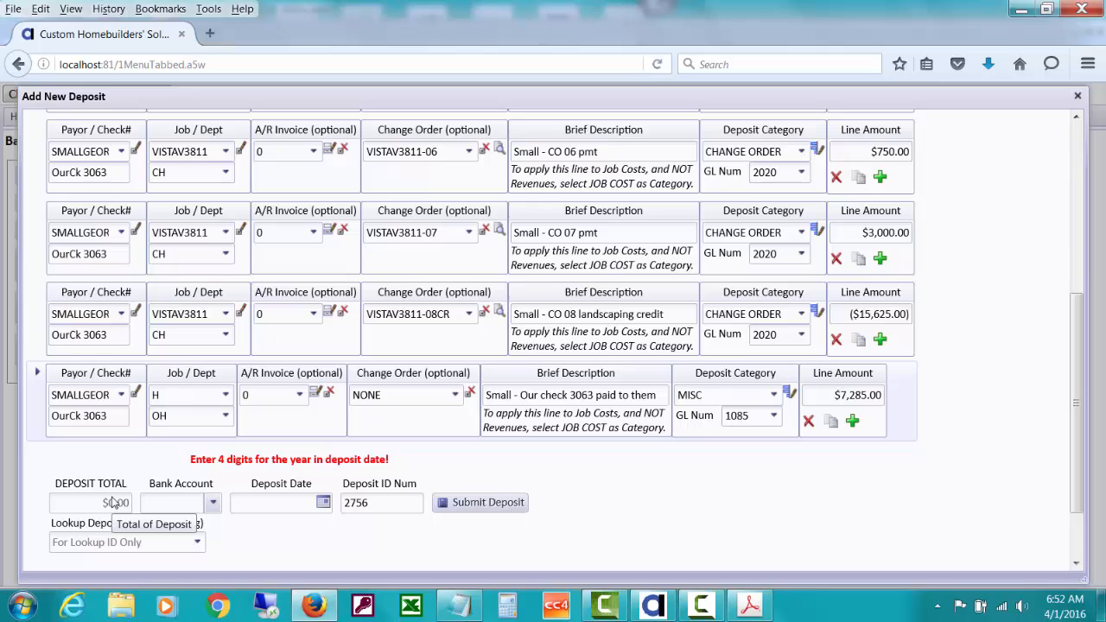
Set the deposit's bank account to 1025-Cash-WTNB-Construction and its deposit date to 04/01/2016.
{"action": "left_click", "coordinate": [213, 502]}
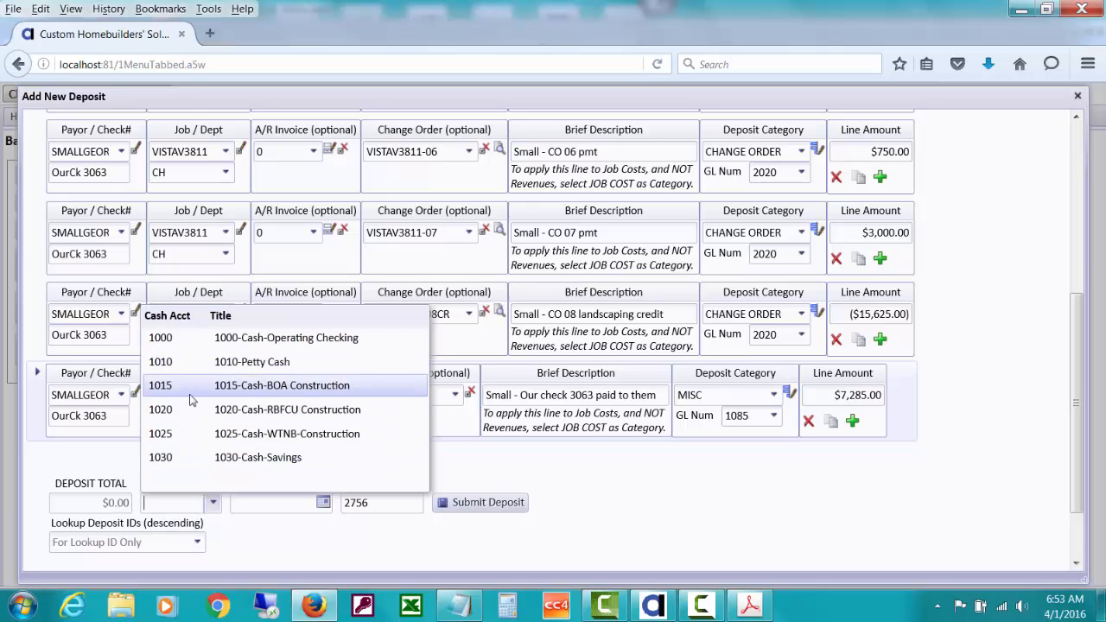
{"action": "left_click", "coordinate": [204, 439]}
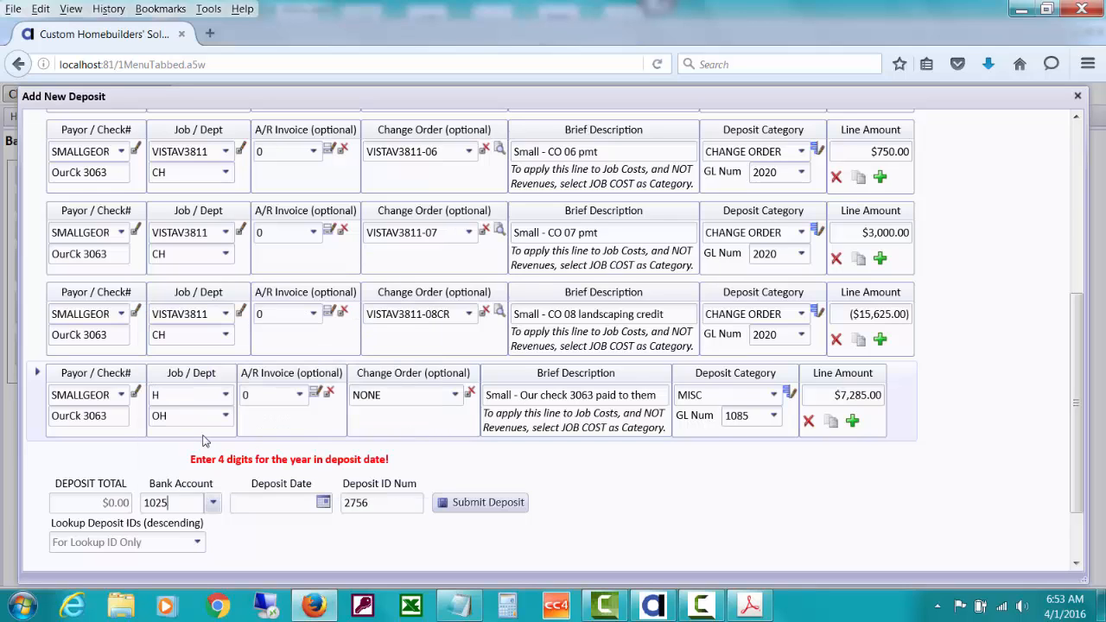
{"action": "left_click", "coordinate": [323, 502]}
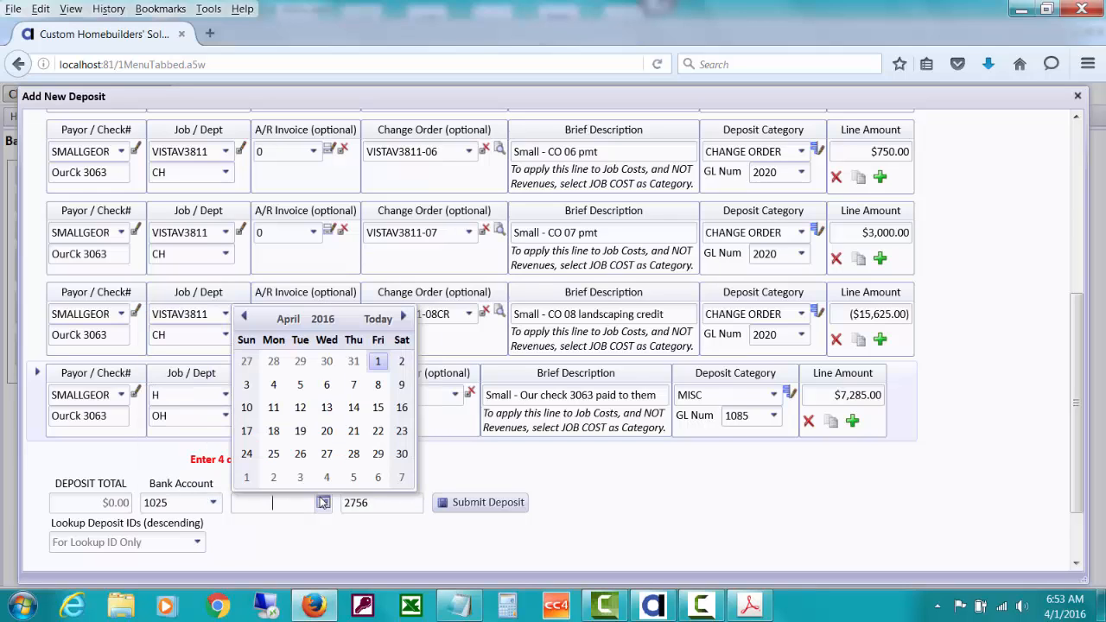
{"action": "left_click", "coordinate": [378, 361]}
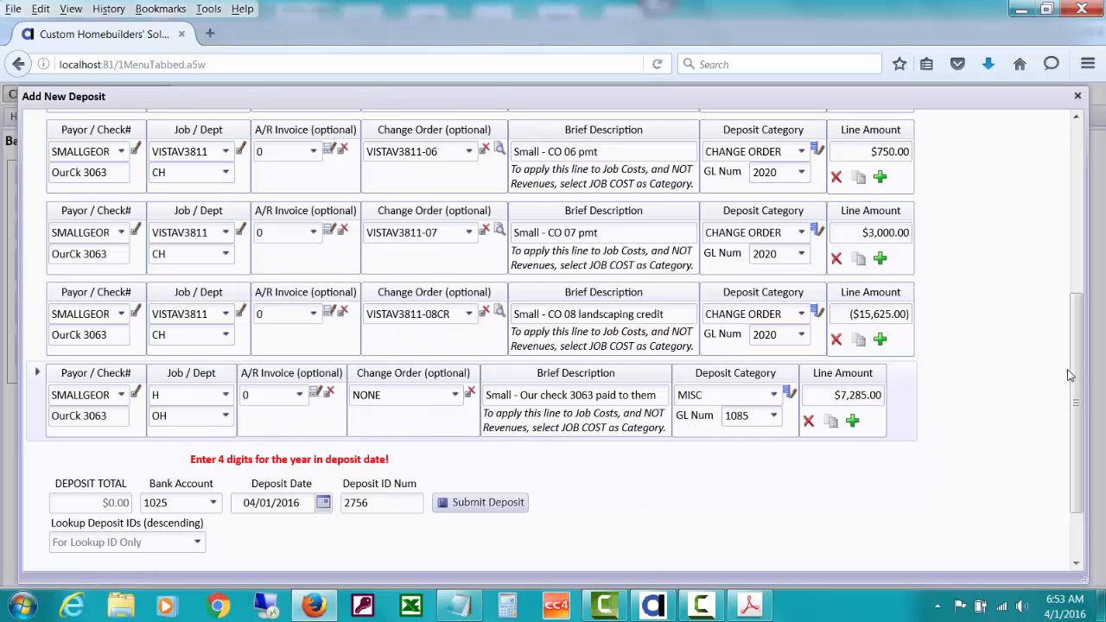
Submit the deposit and dismiss the posting notice without opening the deposit review.
{"action": "mouse_move", "coordinate": [1077, 369]}
{"action": "left_mouse_down"}
{"action": "mouse_move", "coordinate": [1075, 186]}
{"action": "mouse_move", "coordinate": [1069, 367]}
{"action": "left_mouse_up"}
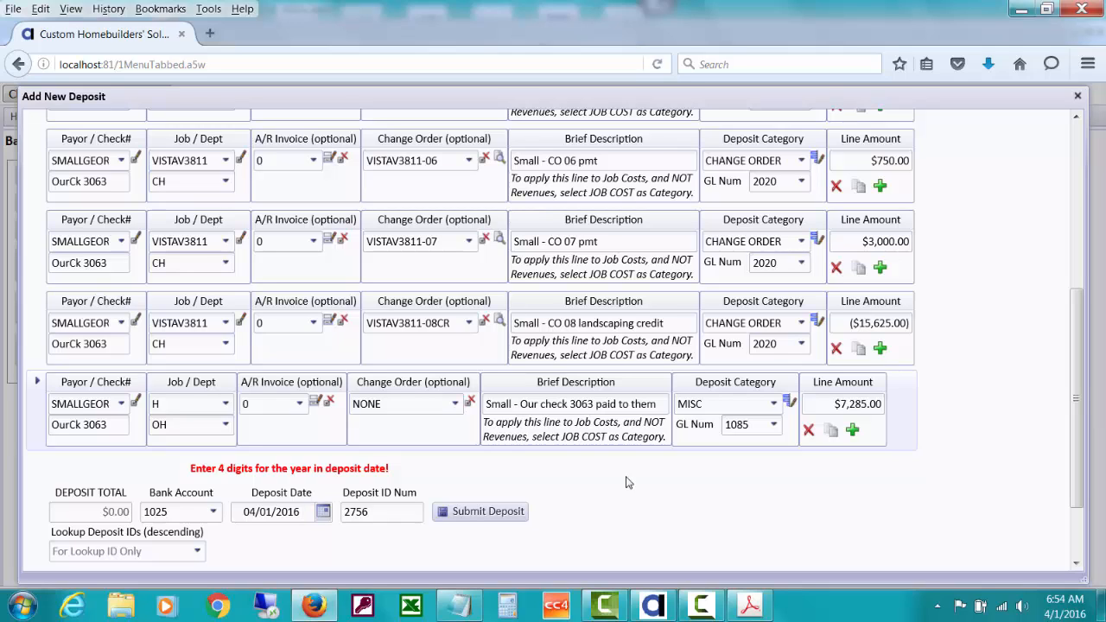
{"action": "left_click", "coordinate": [512, 513]}
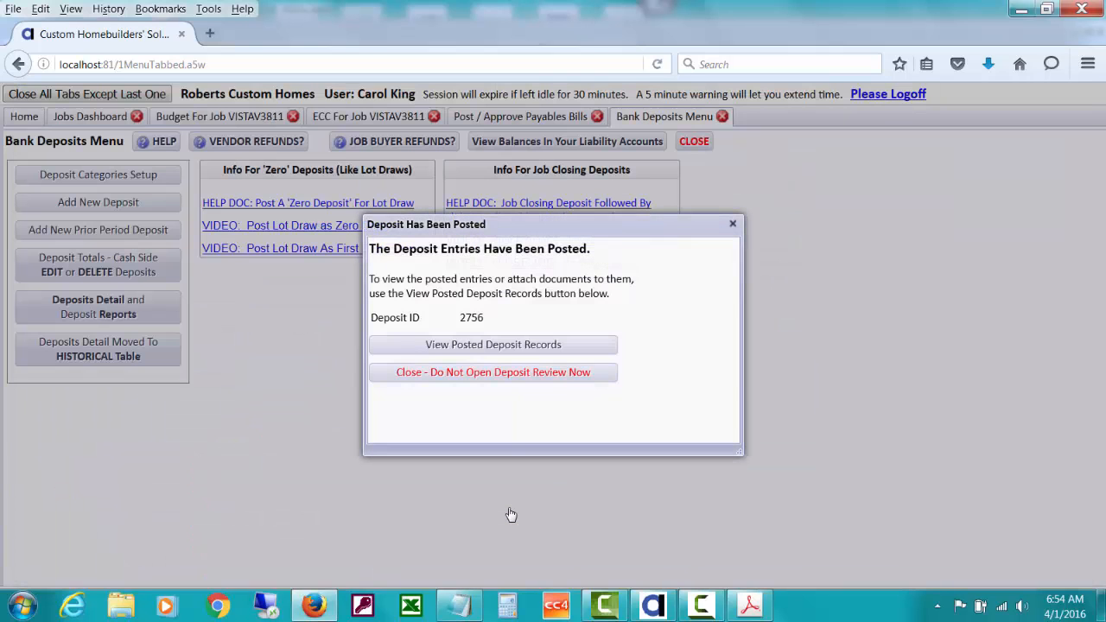
{"action": "left_click", "coordinate": [523, 376]}
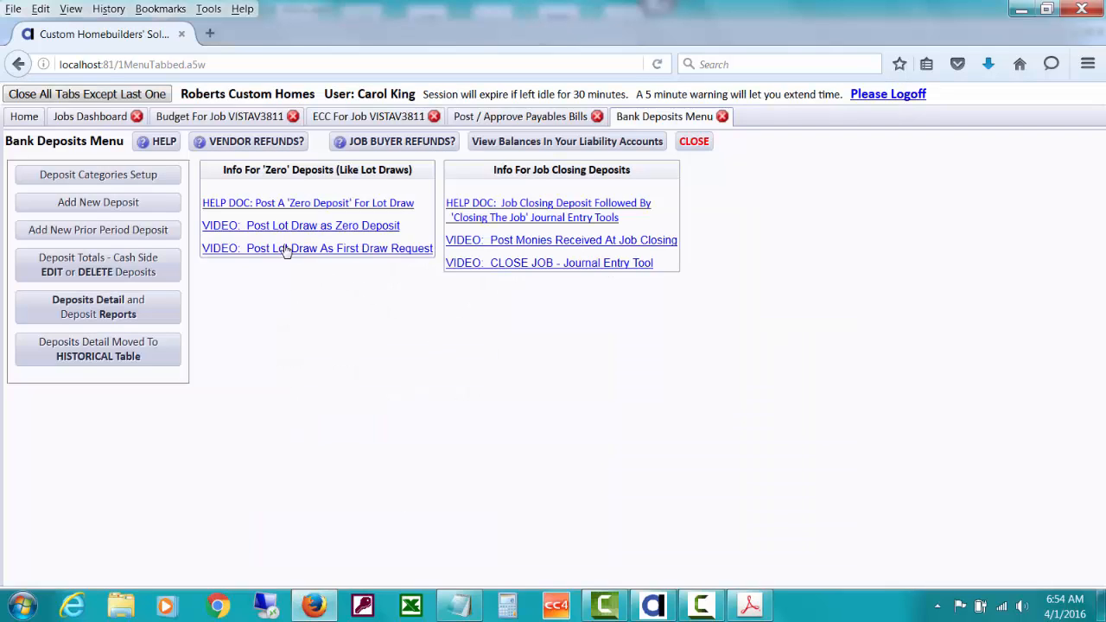
Open the Costs and Revenues Detail report for job VISTAV3811 from the Jobs Dashboard.
{"action": "left_click", "coordinate": [121, 123]}
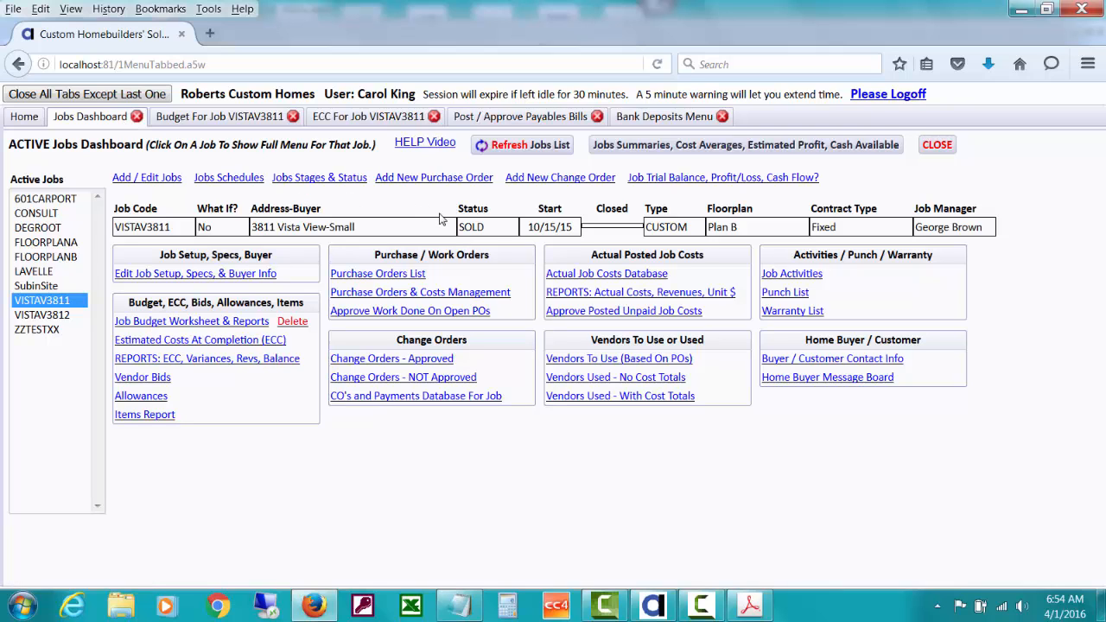
{"action": "left_click", "coordinate": [575, 295]}
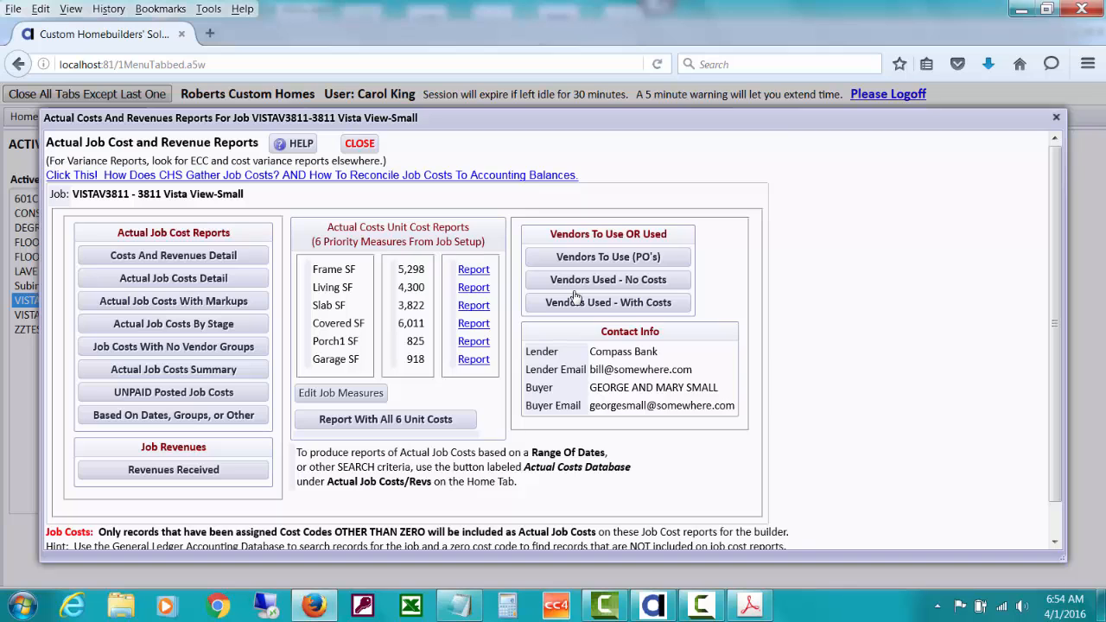
{"action": "left_click", "coordinate": [261, 255]}
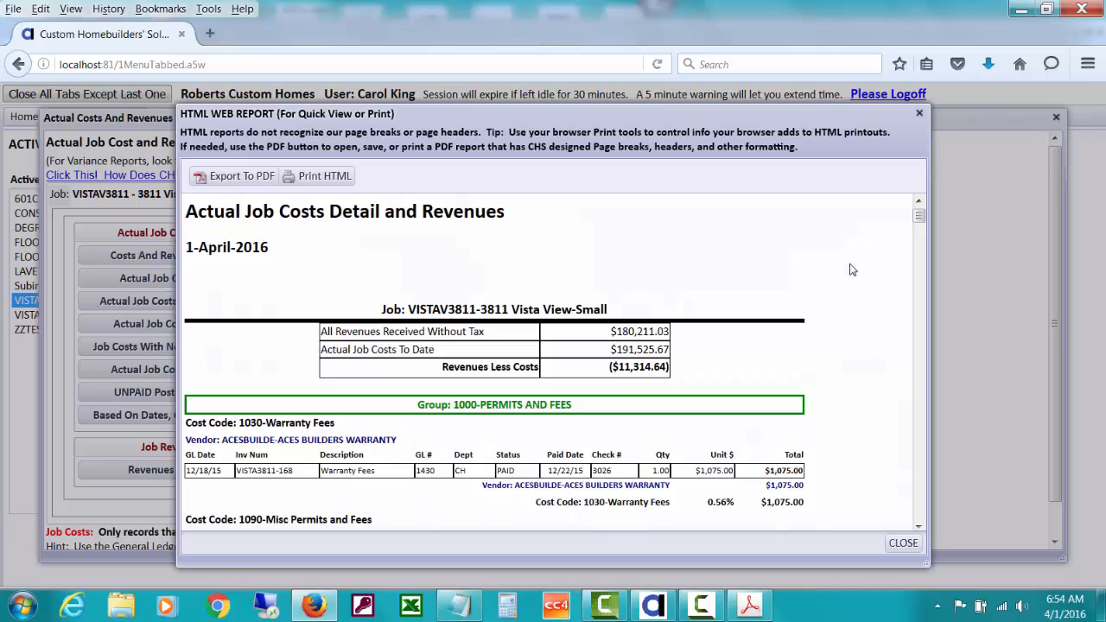
Review the Job Revenues section at the end of the costs and revenues report, then close the report and the job reports window.
{"action": "left_click_drag", "start_coordinate": [918, 226], "coordinate": [916, 506]}
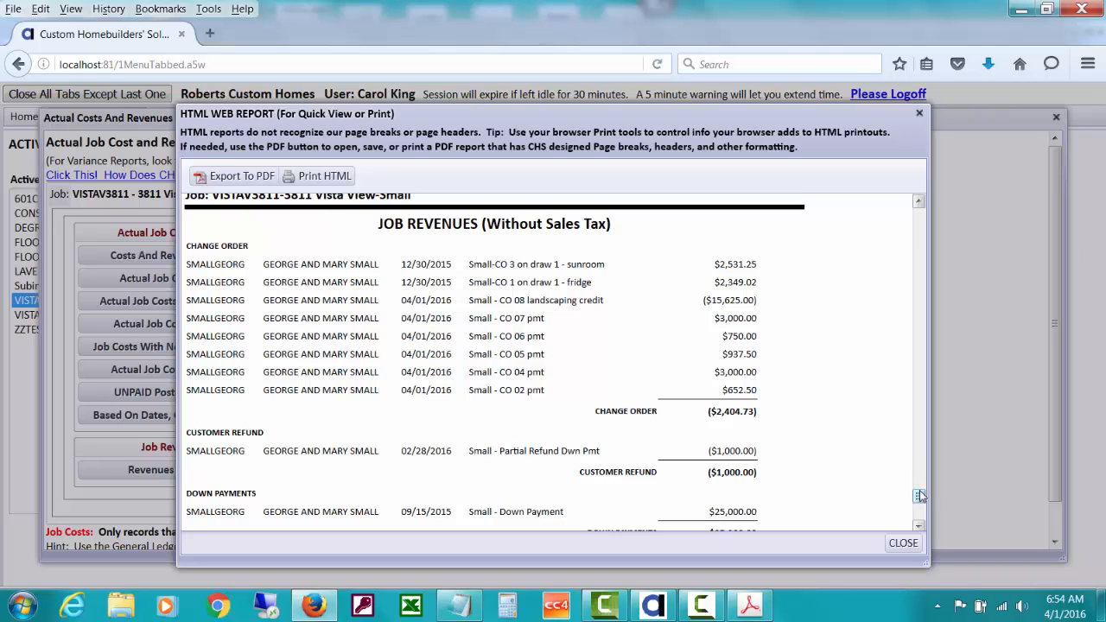
{"action": "mouse_move", "coordinate": [920, 495]}
{"action": "left_mouse_down"}
{"action": "mouse_move", "coordinate": [921, 510]}
{"action": "mouse_move", "coordinate": [920, 494]}
{"action": "left_mouse_up"}
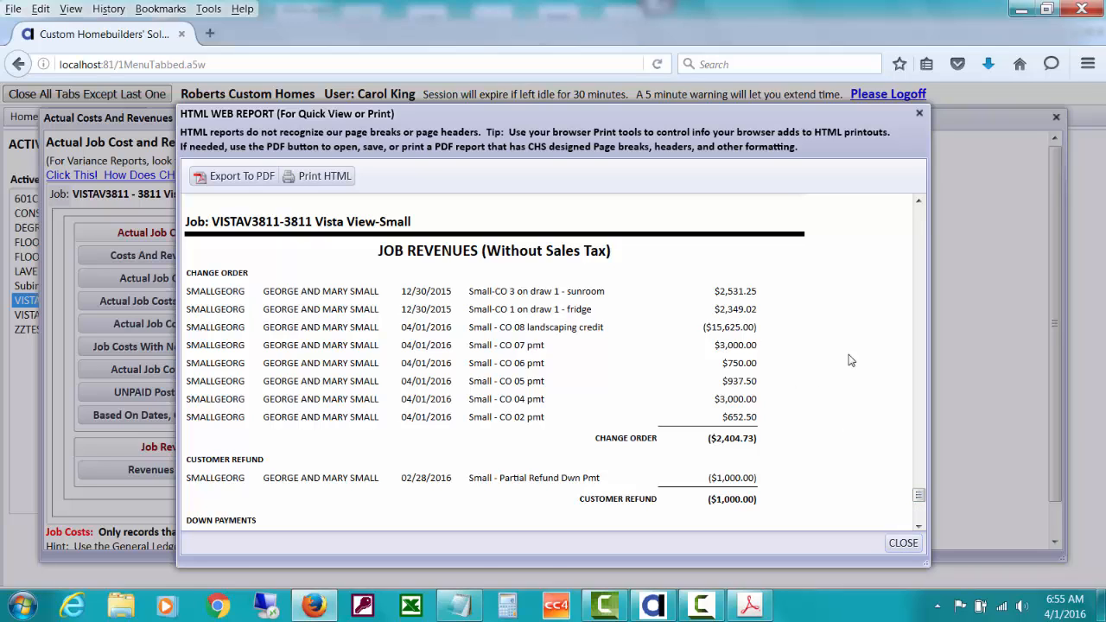
{"action": "left_click", "coordinate": [904, 544]}
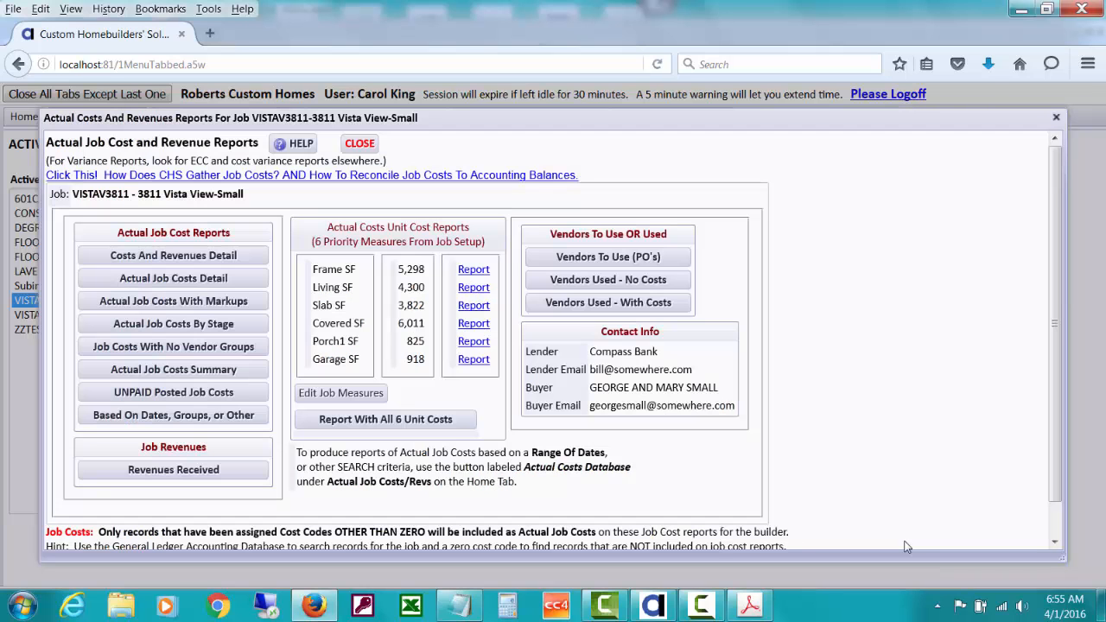
{"action": "left_click", "coordinate": [360, 145]}
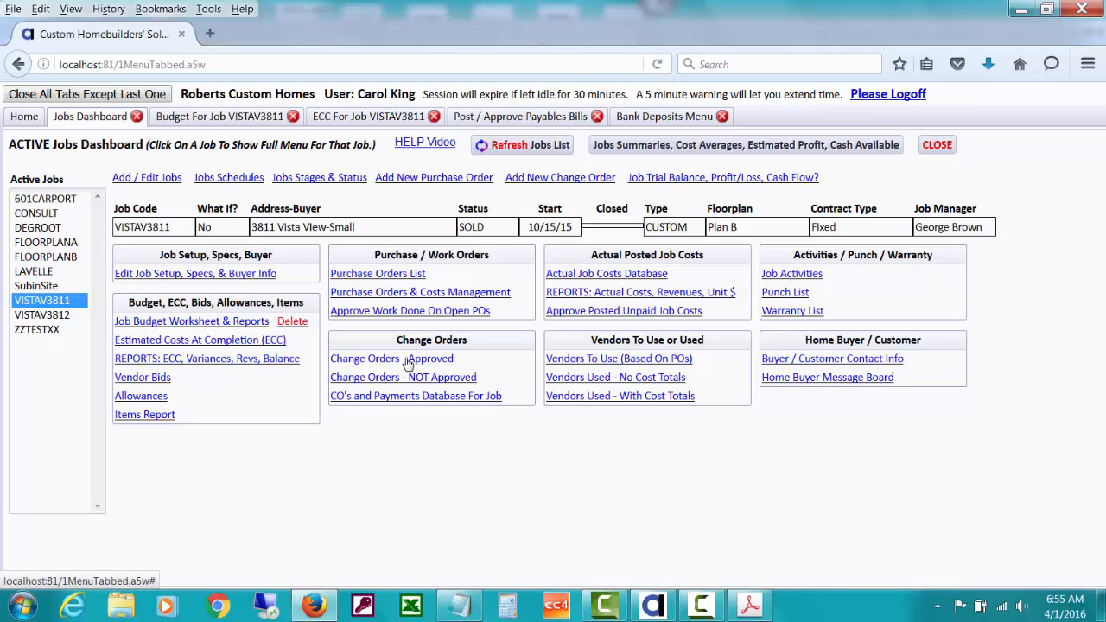
Open the job's approved change orders and check the payment detail behind landscaping credit VISTAV3811-08CR.
{"action": "left_click", "coordinate": [409, 364]}
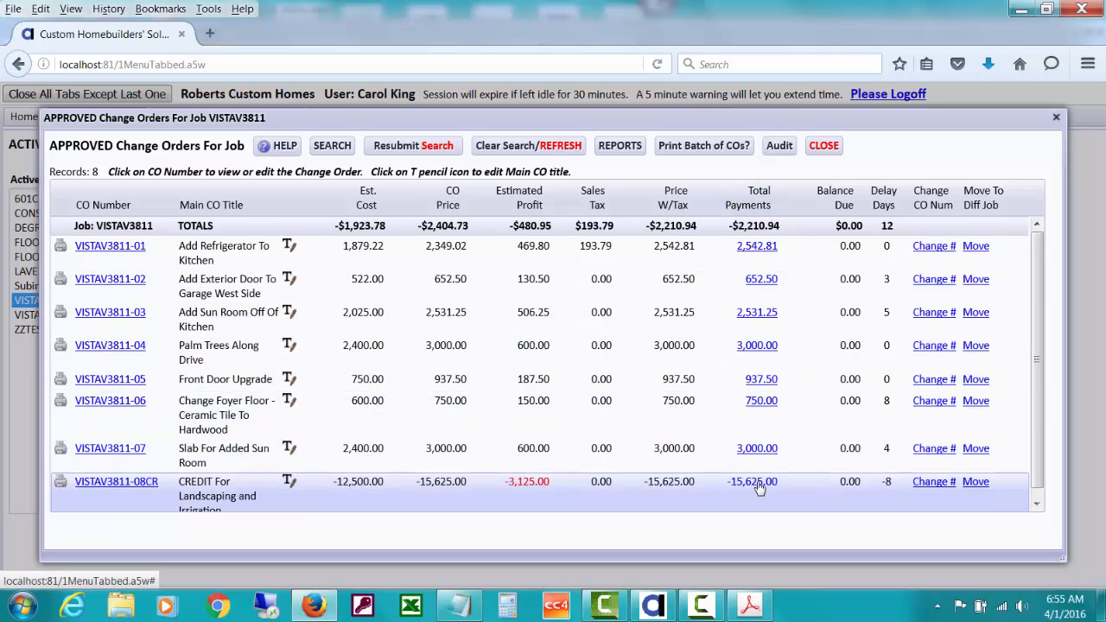
{"action": "left_click", "coordinate": [759, 486]}
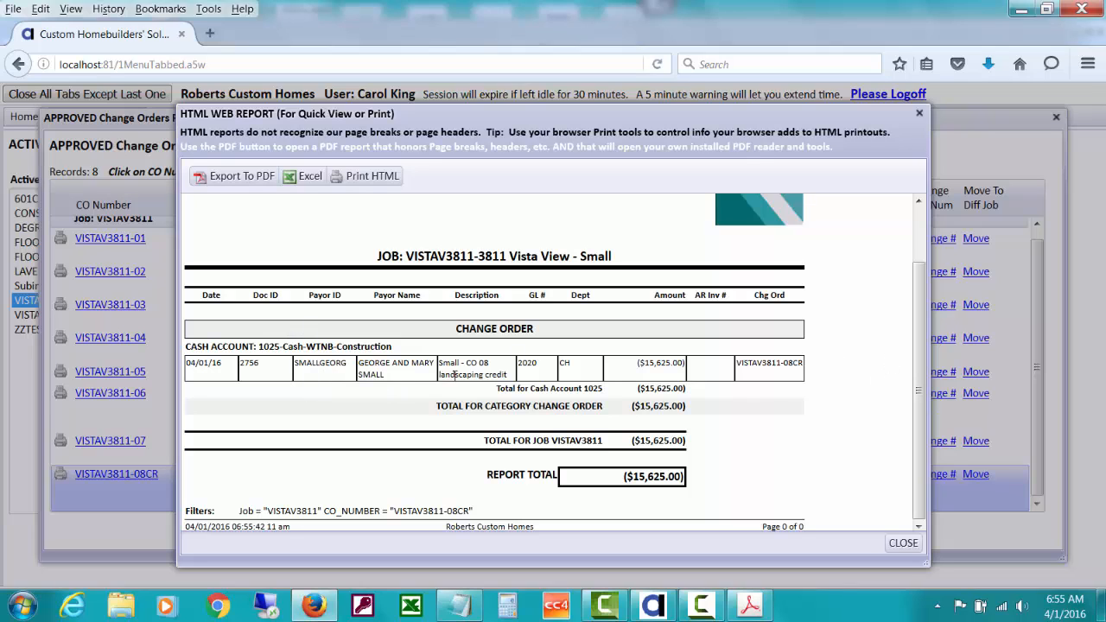
{"action": "left_click", "coordinate": [904, 544]}
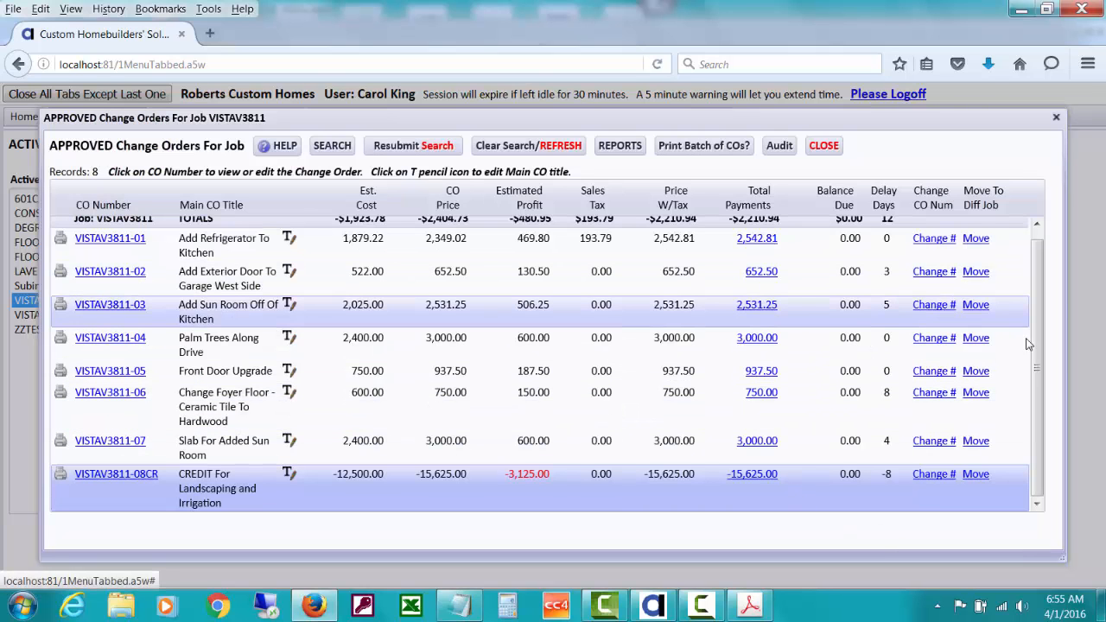
{"action": "left_click_drag", "start_coordinate": [1035, 353], "coordinate": [1037, 315]}
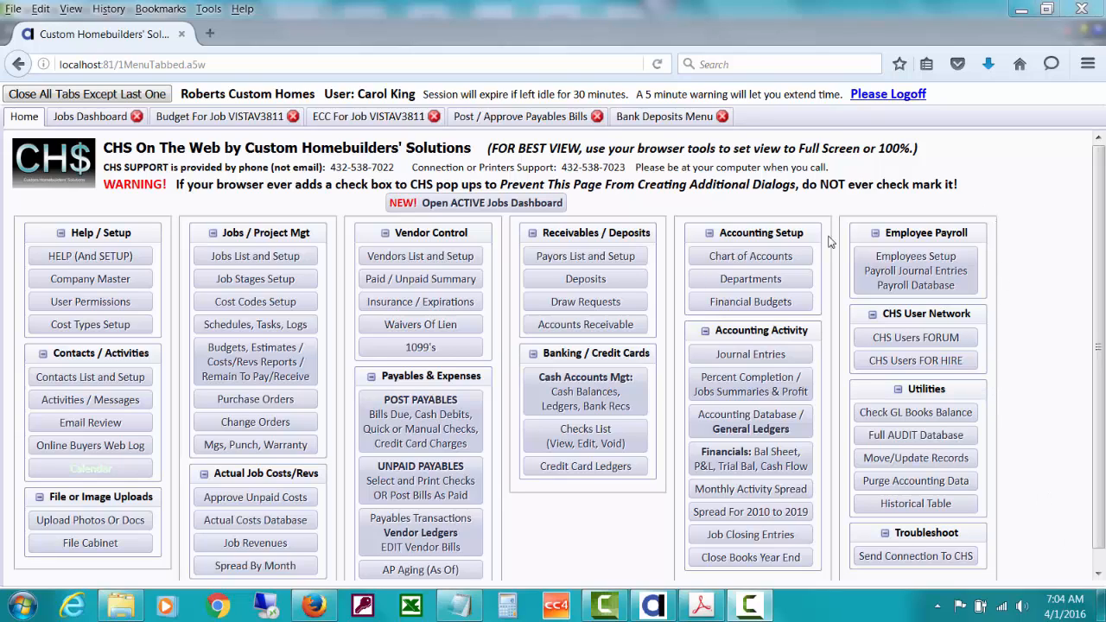
Open the Chart of Accounts and bring up the balance detail report for account 1085, Cash Transfer Clearing Account.
{"action": "left_click", "coordinate": [785, 257]}
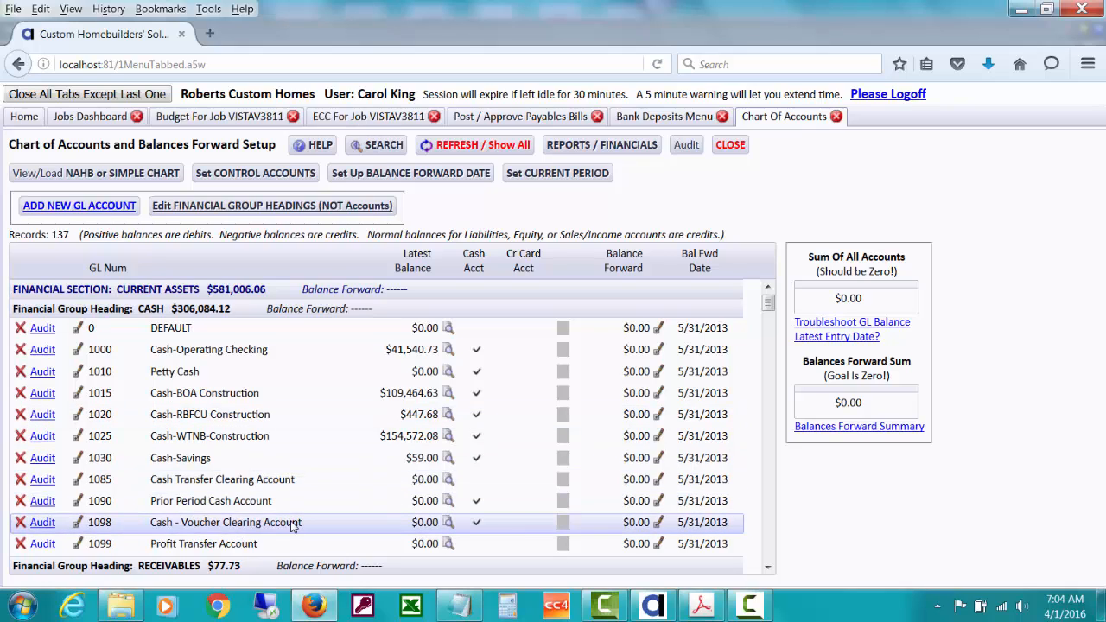
{"action": "left_click", "coordinate": [449, 481]}
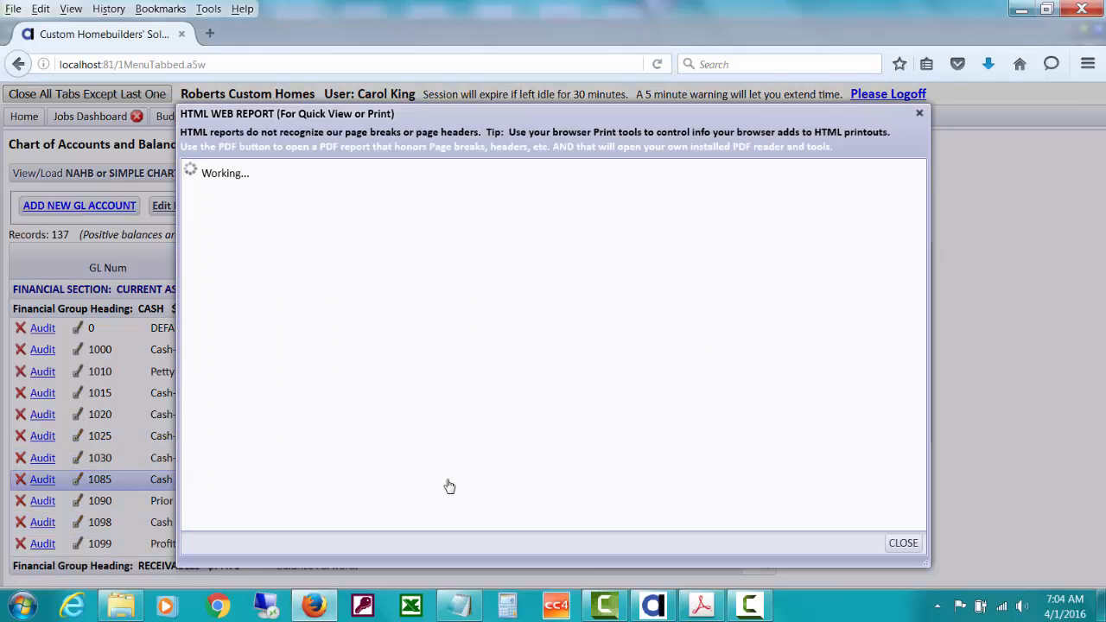